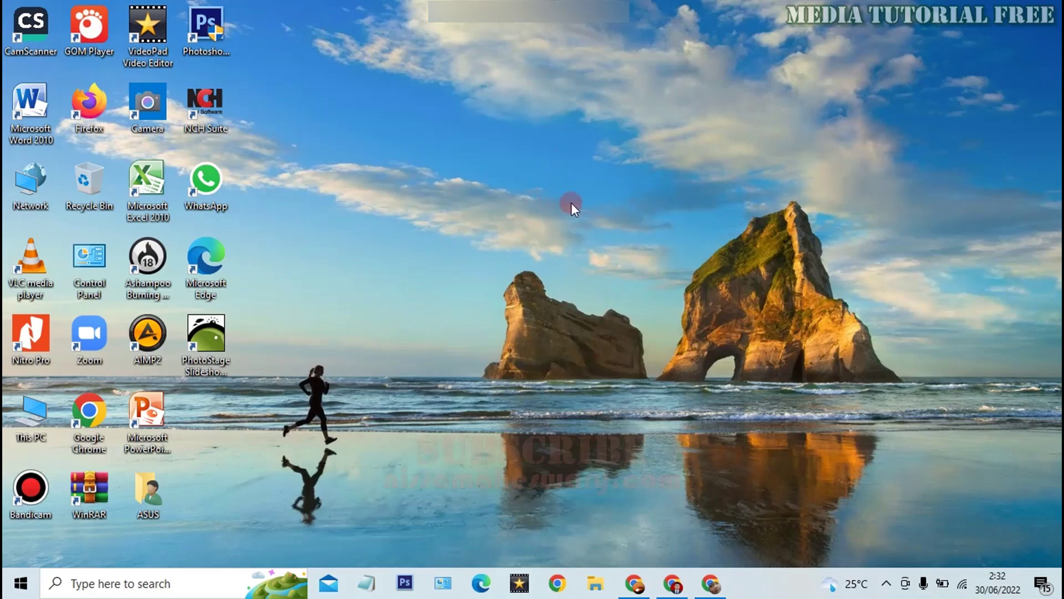
# In Google Chrome, open a dangdut album video from the YouTube home feed and raise its player volume to maximum.
pyautogui.click(637, 586)
pyautogui.scroll(-4, 485, 368)
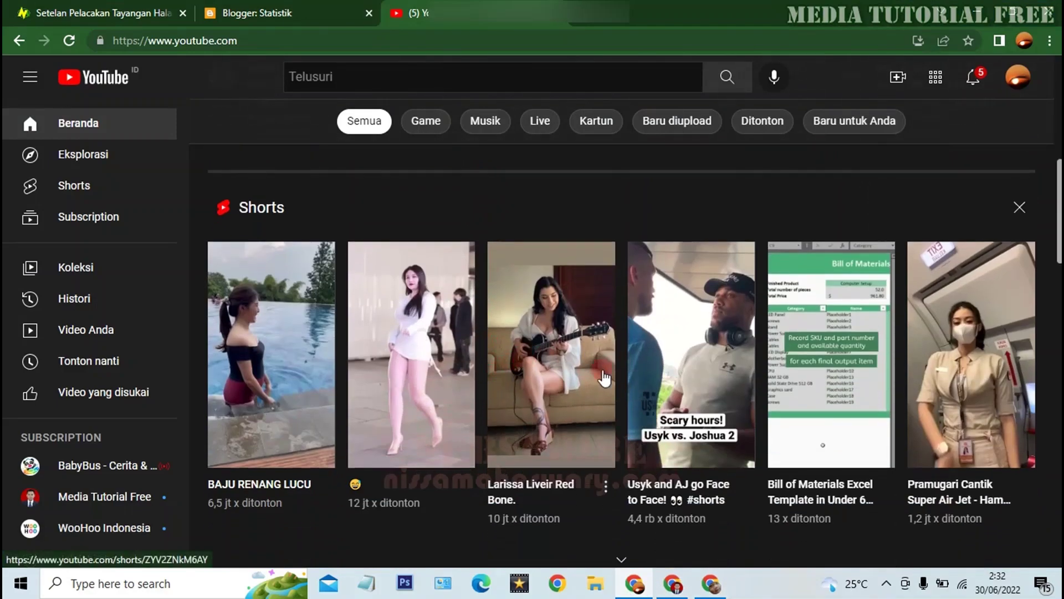
pyautogui.scroll(-5, 604, 378)
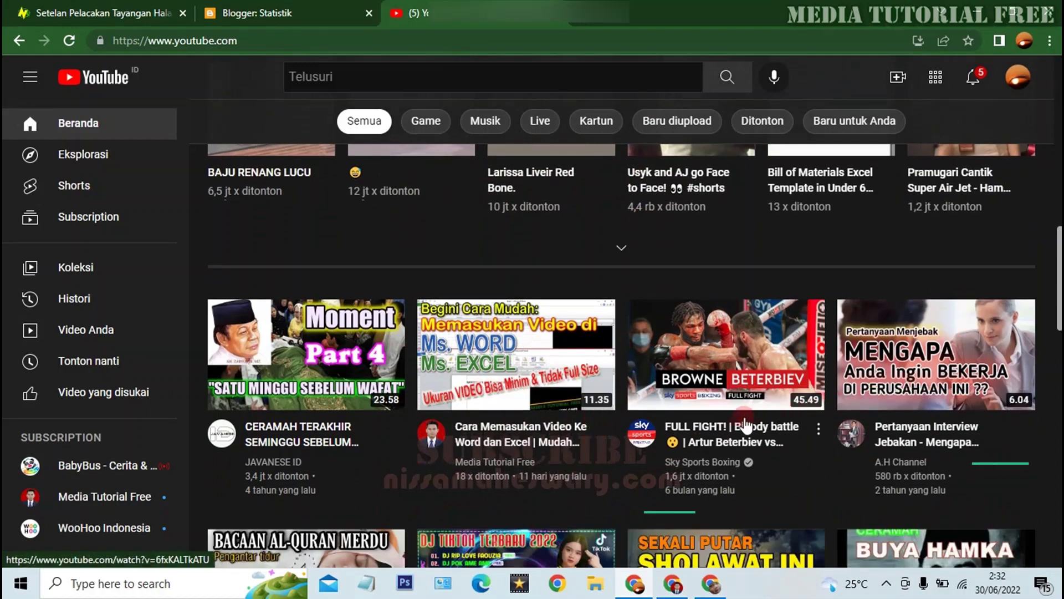
pyautogui.scroll(-4, 745, 426)
pyautogui.click(427, 381)
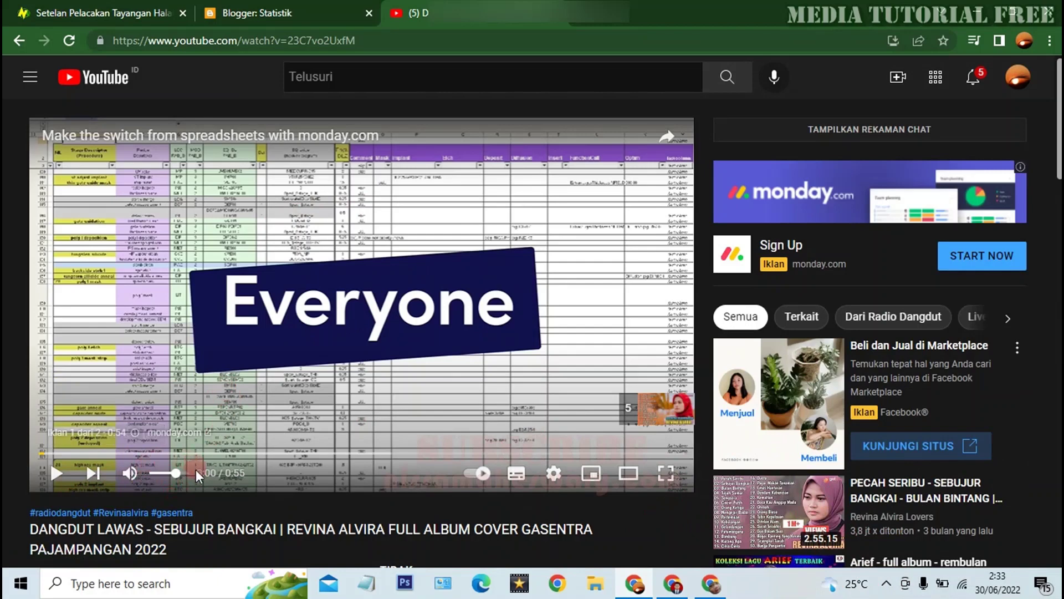
pyautogui.moveTo(178, 474); pyautogui.dragTo(191, 474)
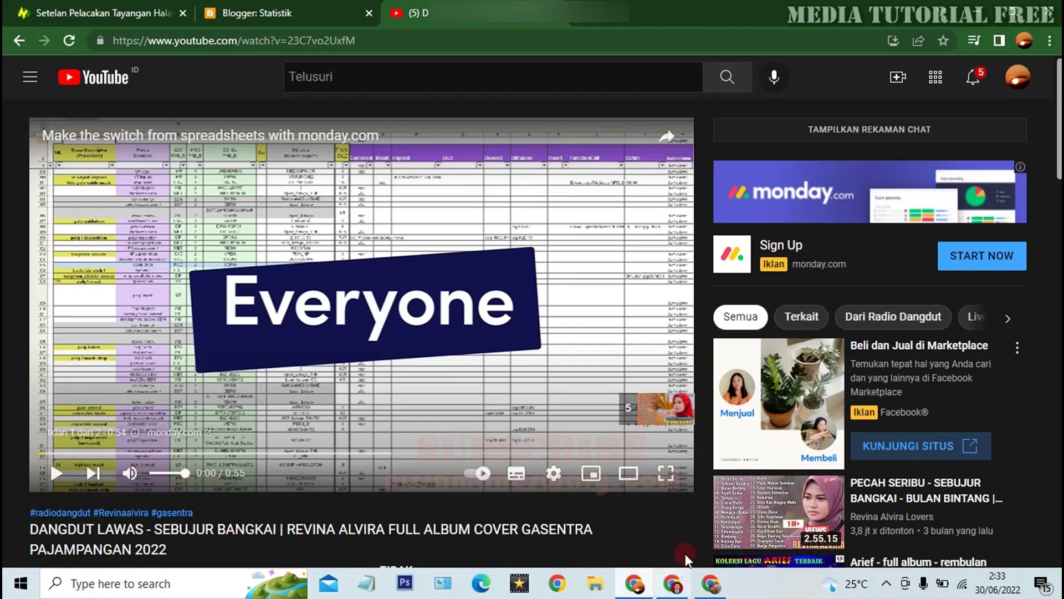
# Raise the Speakers level and adjust the Google Chrome level in the Windows Volume Mixer, and close the mixer.
pyautogui.click(886, 583)
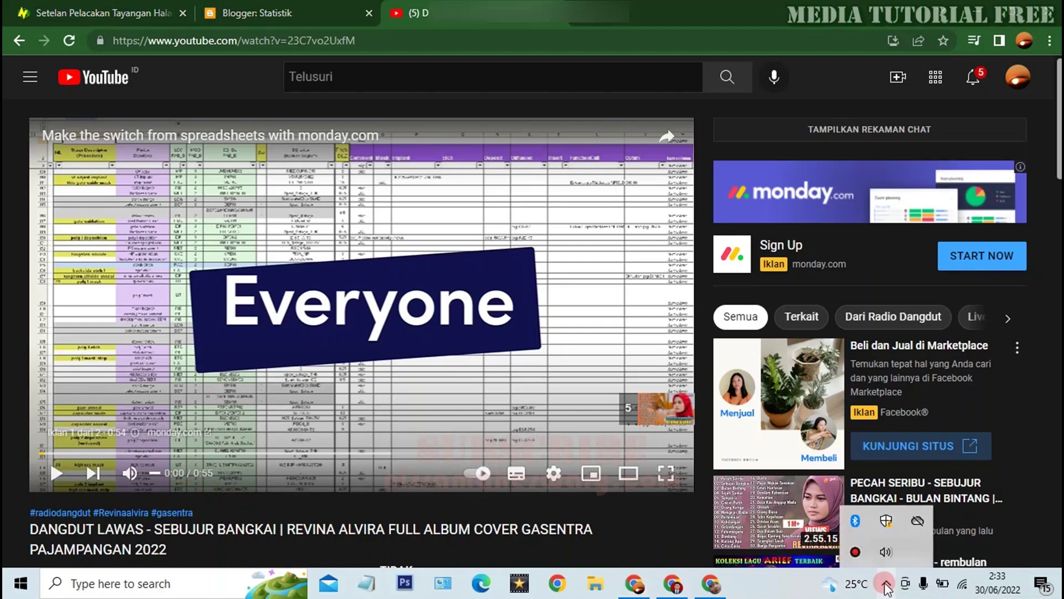
pyautogui.rightClick(886, 553)
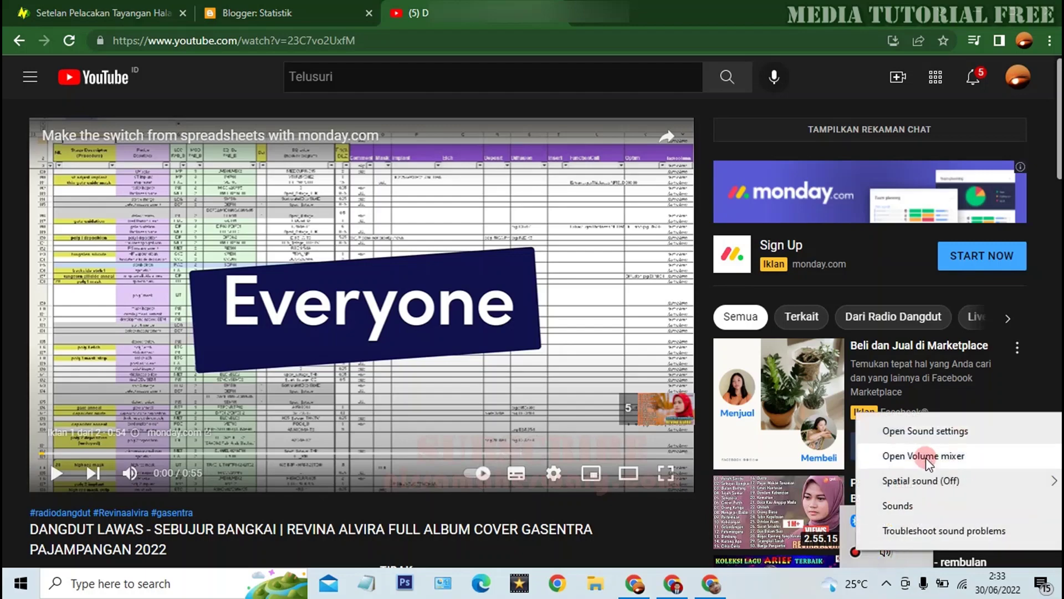
pyautogui.click(925, 458)
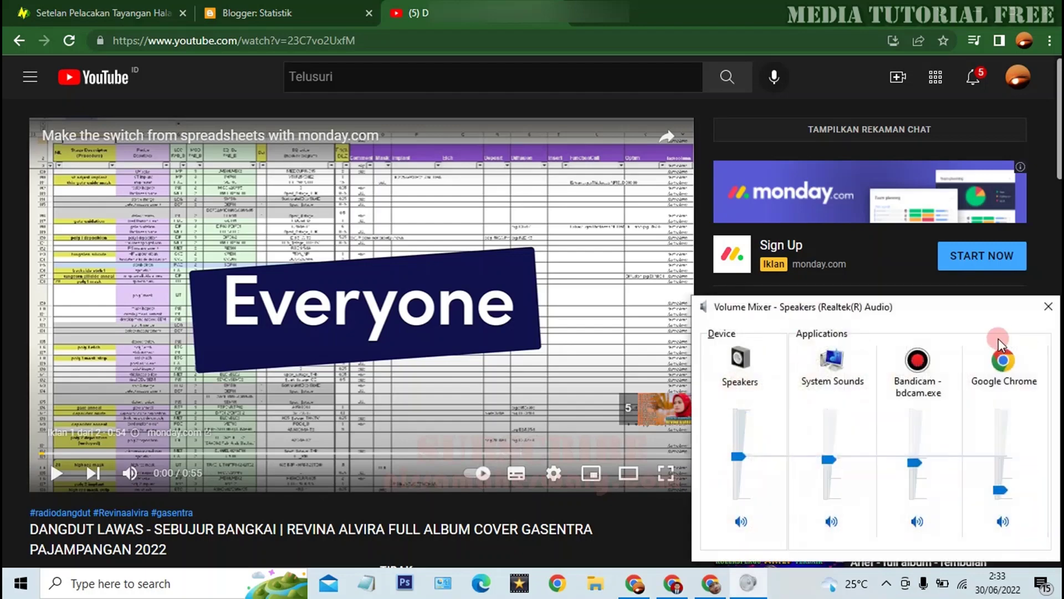
pyautogui.moveTo(950, 308); pyautogui.dragTo(775, 273)
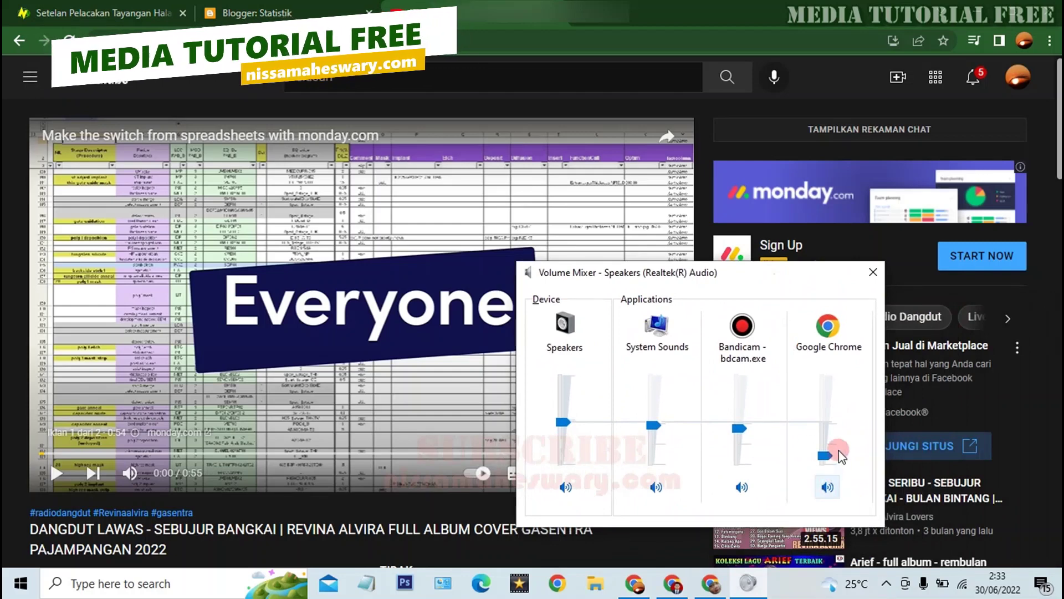
pyautogui.moveTo(563, 422); pyautogui.dragTo(565, 392)
pyautogui.moveTo(825, 450); pyautogui.dragTo(825, 421)
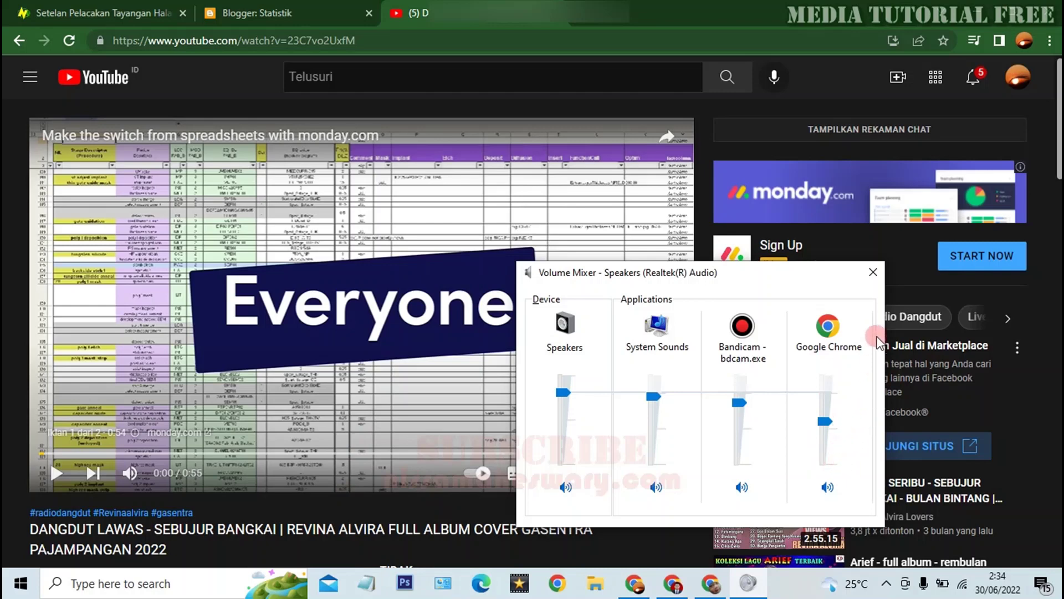
pyautogui.moveTo(825, 425); pyautogui.dragTo(810, 446)
pyautogui.click(868, 277)
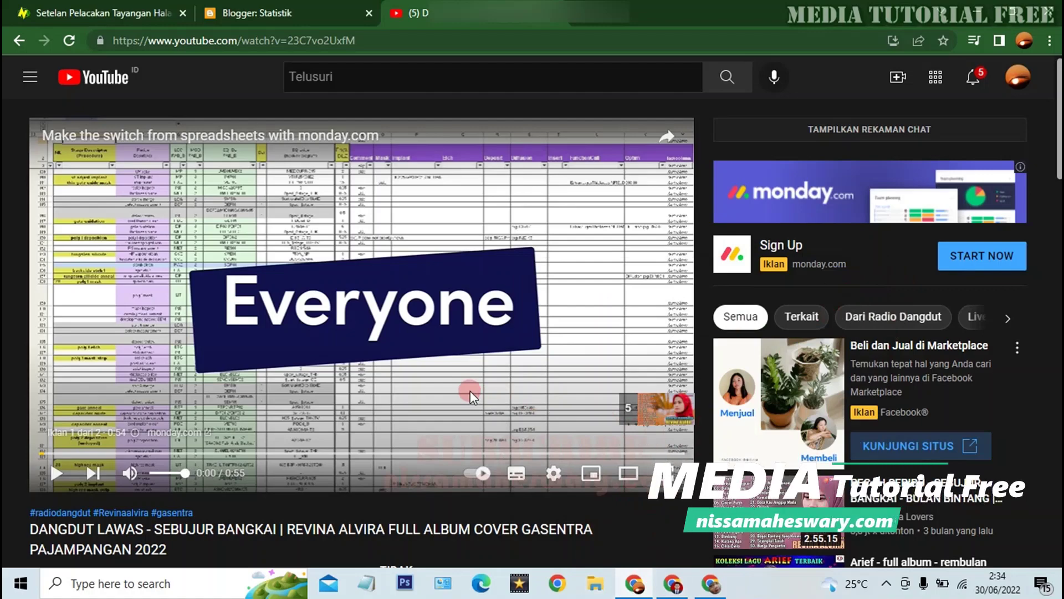
# Minimize the browser and show Device Manager in Computer Management, opened from This PC in File Explorer.
pyautogui.click(978, 12)
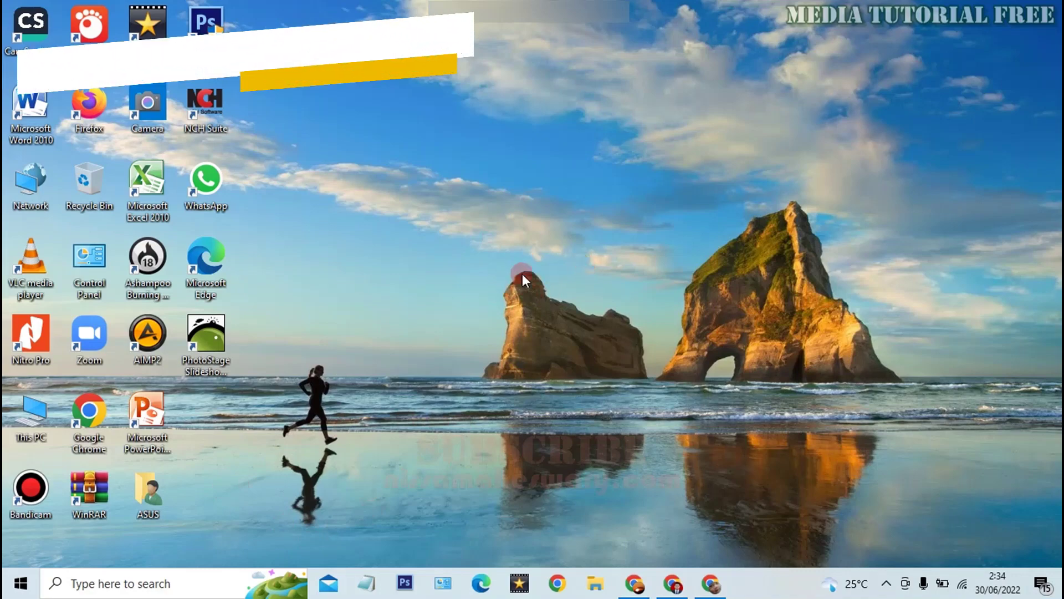
pyautogui.press('super+e')
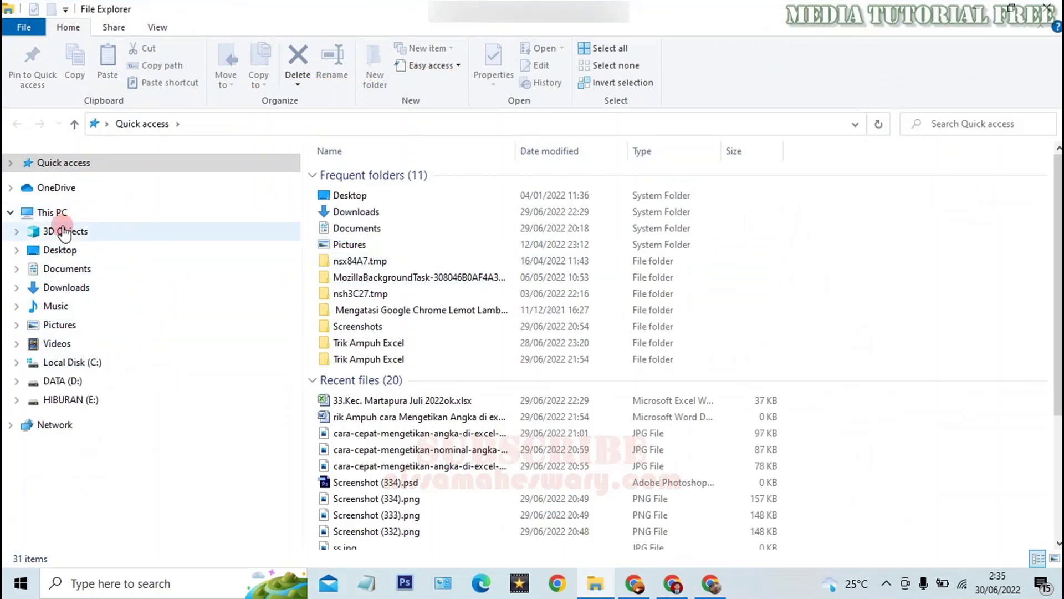
pyautogui.rightClick(78, 214)
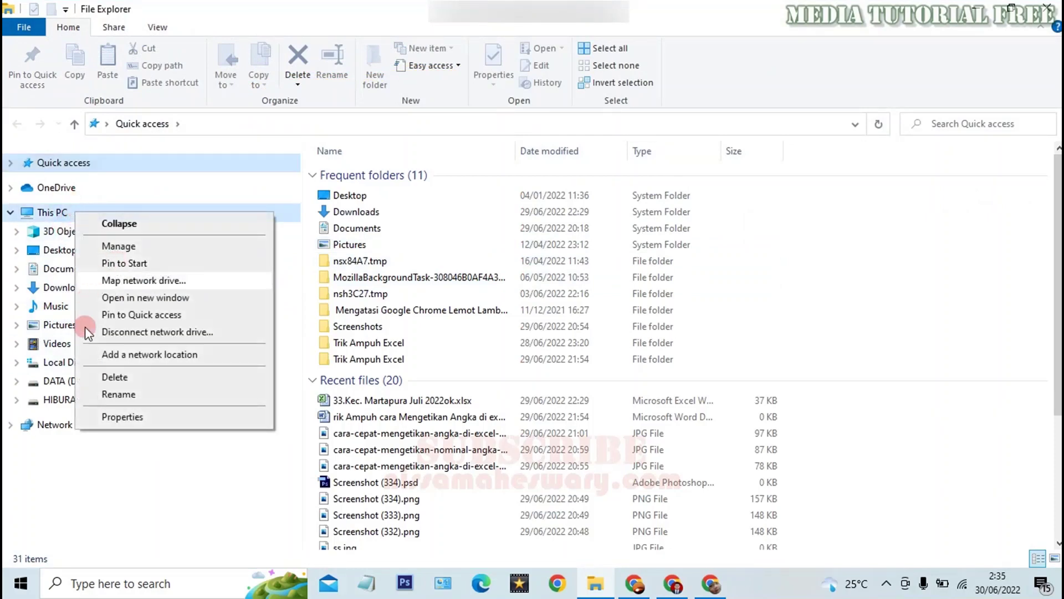
pyautogui.click(132, 246)
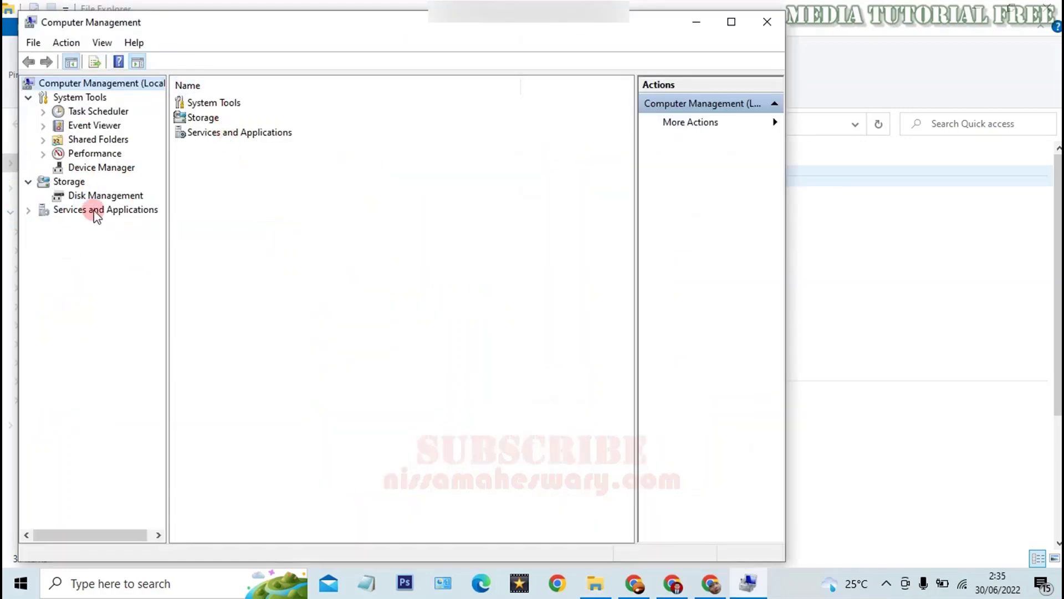
pyautogui.click(78, 172)
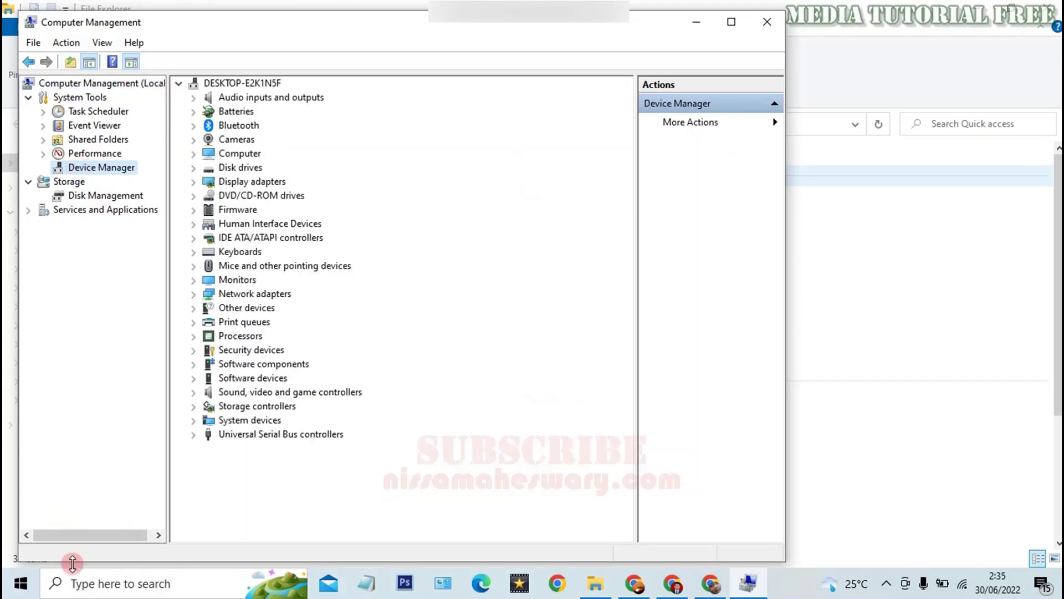
# Search Windows for "deci" to find Device Manager.
pyautogui.click(101, 583)
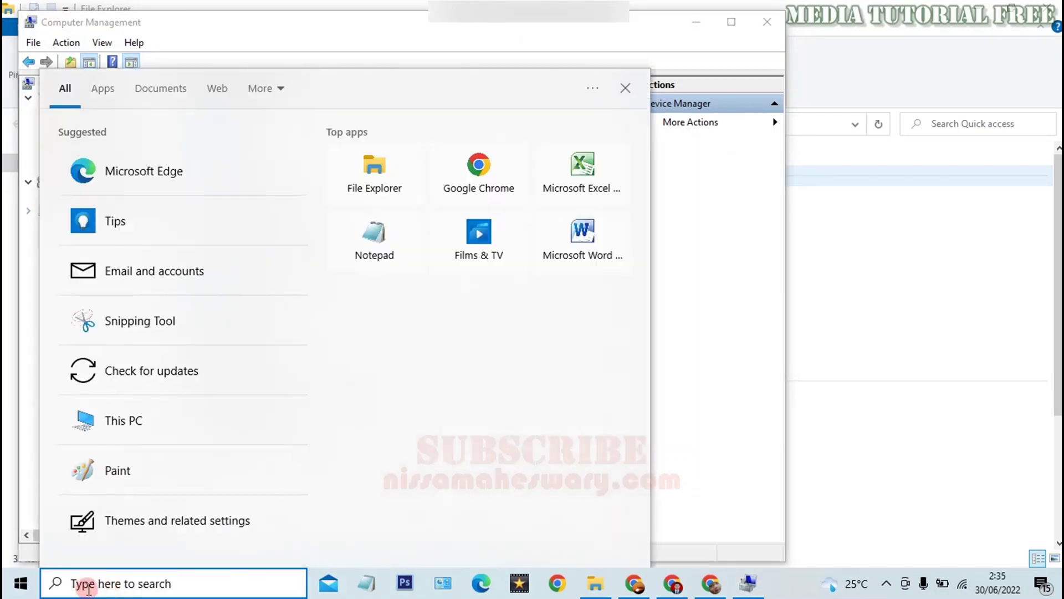
pyautogui.write('dec')
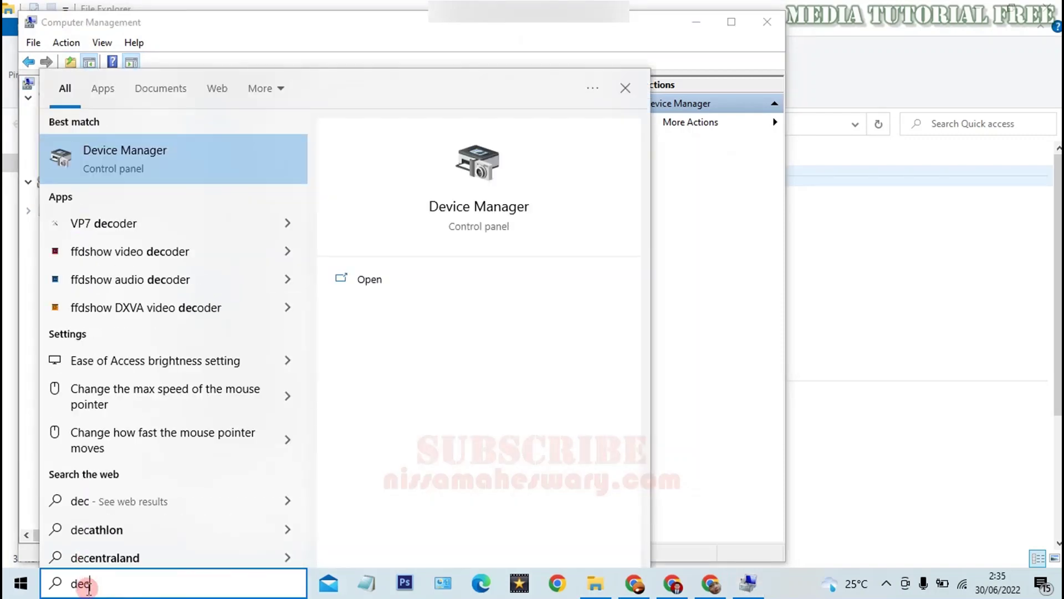
pyautogui.write('i')
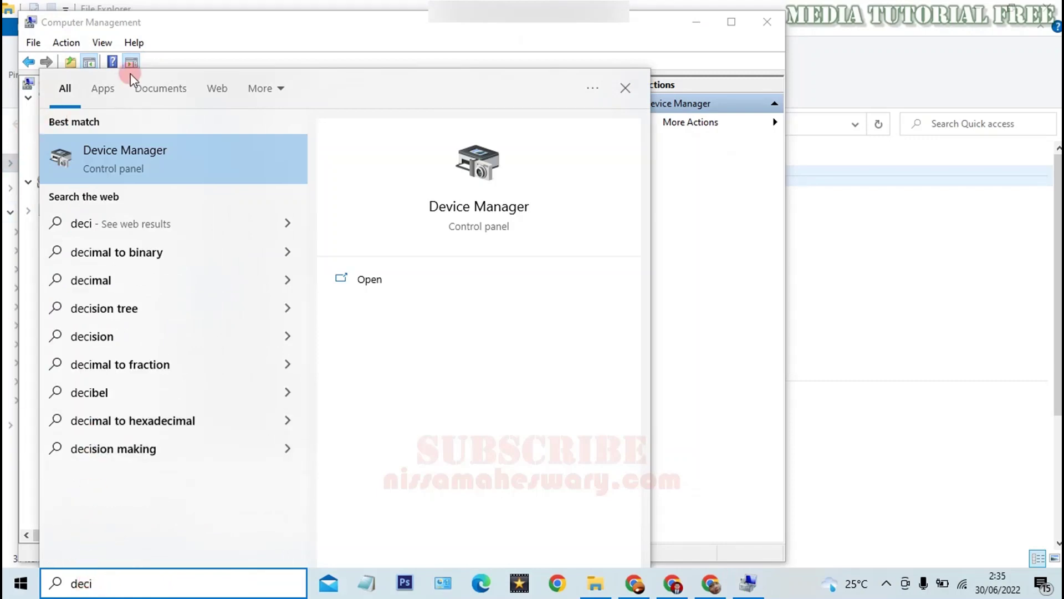
pyautogui.click(107, 157)
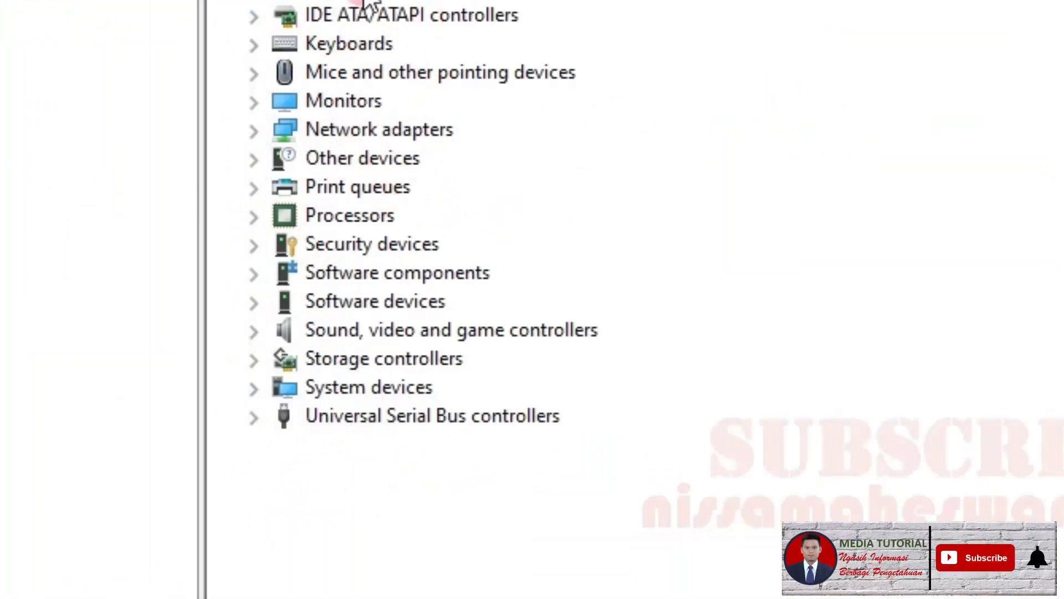
# Disable the Intel(R) Display Audio device under Sound, video and game controllers.
pyautogui.click(252, 327)
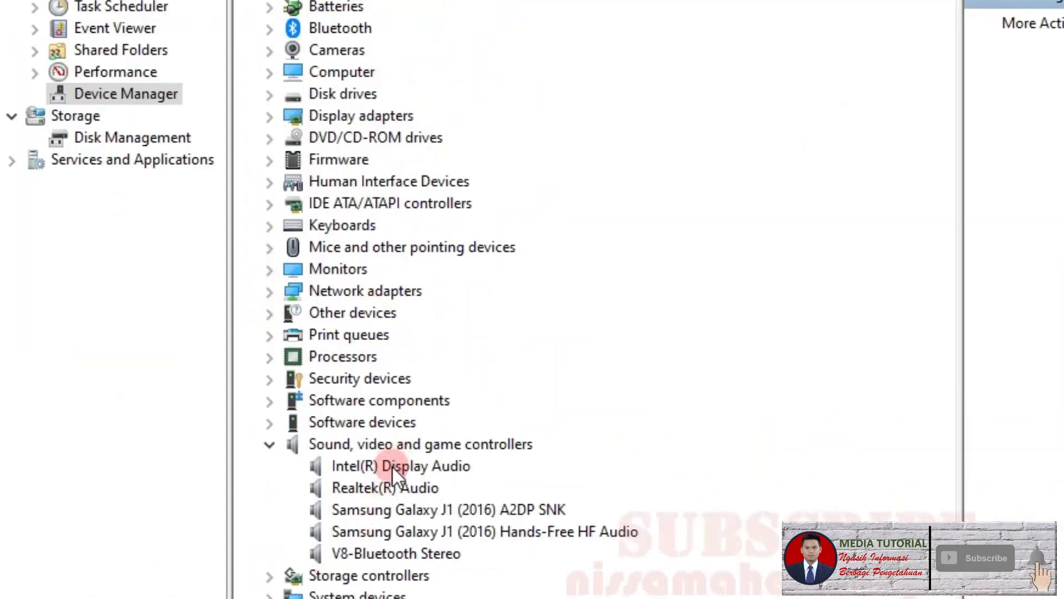
pyautogui.rightClick(393, 468)
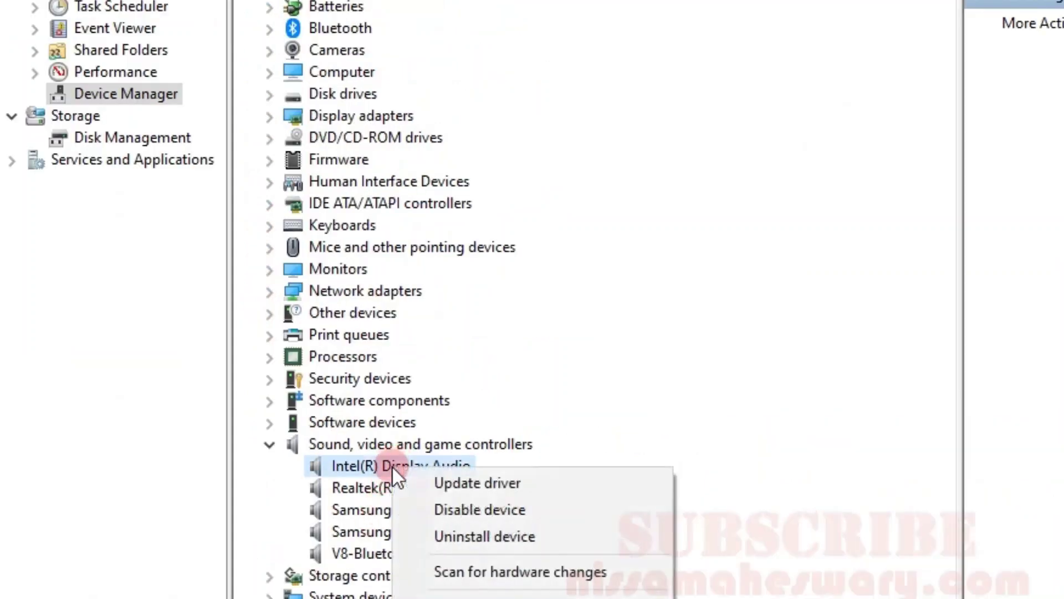
pyautogui.click(510, 504)
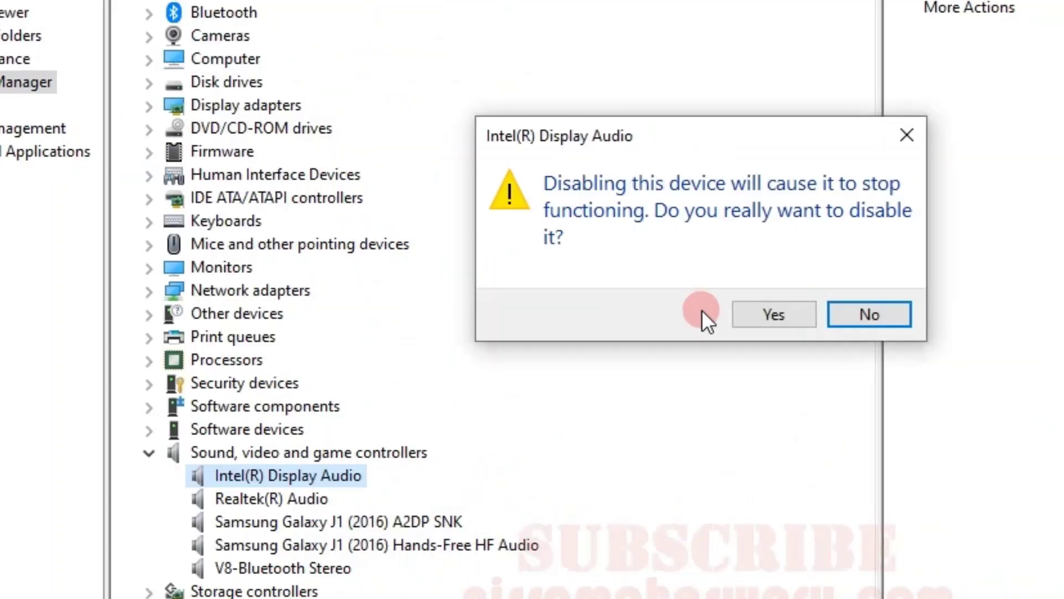
pyautogui.click(771, 316)
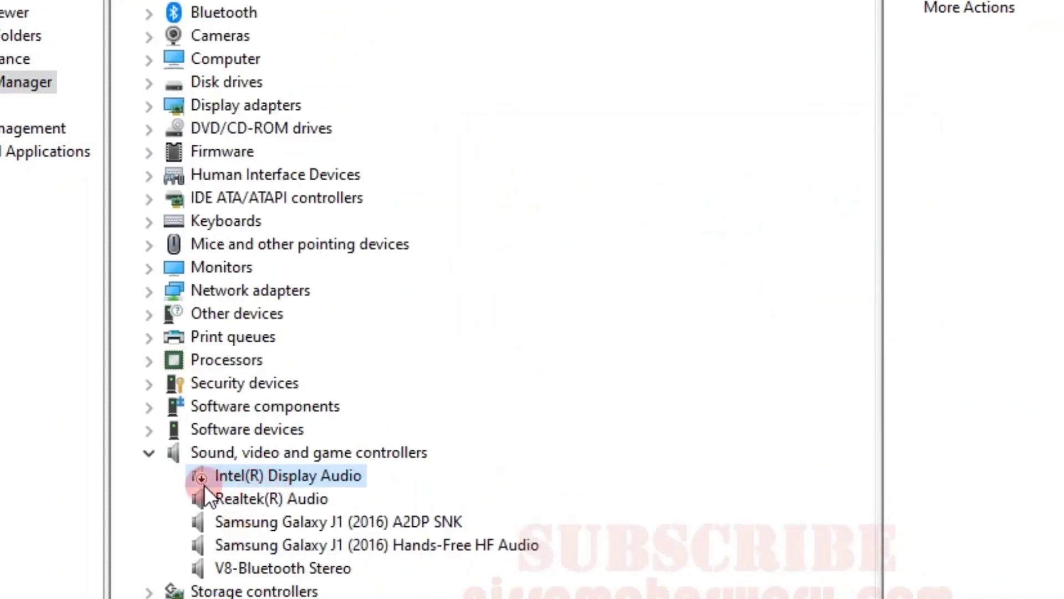
# Check the Intel(R) Display Audio properties and enable the device again.
pyautogui.doubleClick(241, 475)
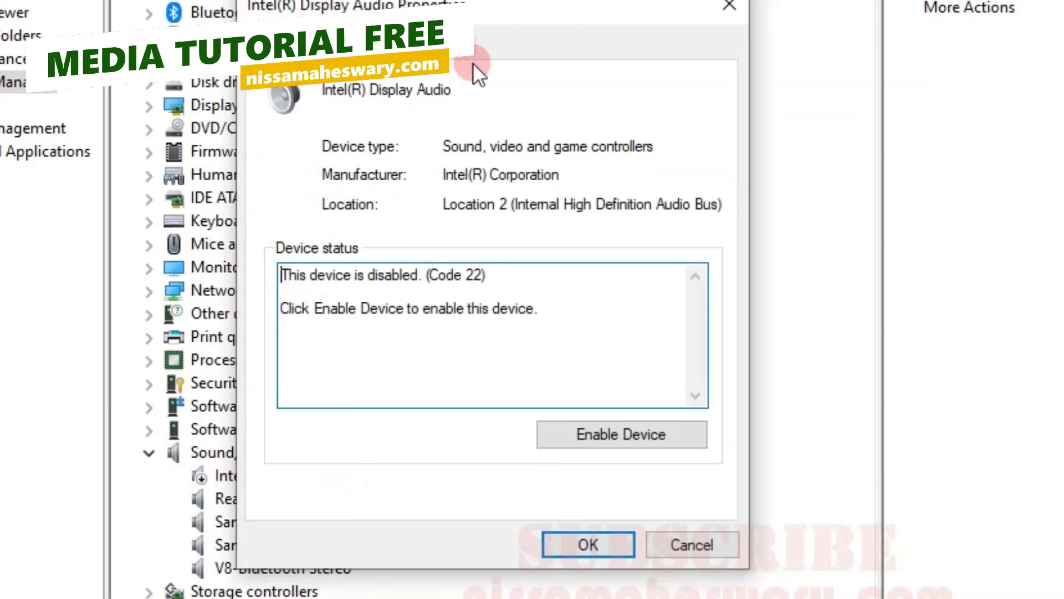
pyautogui.click(624, 432)
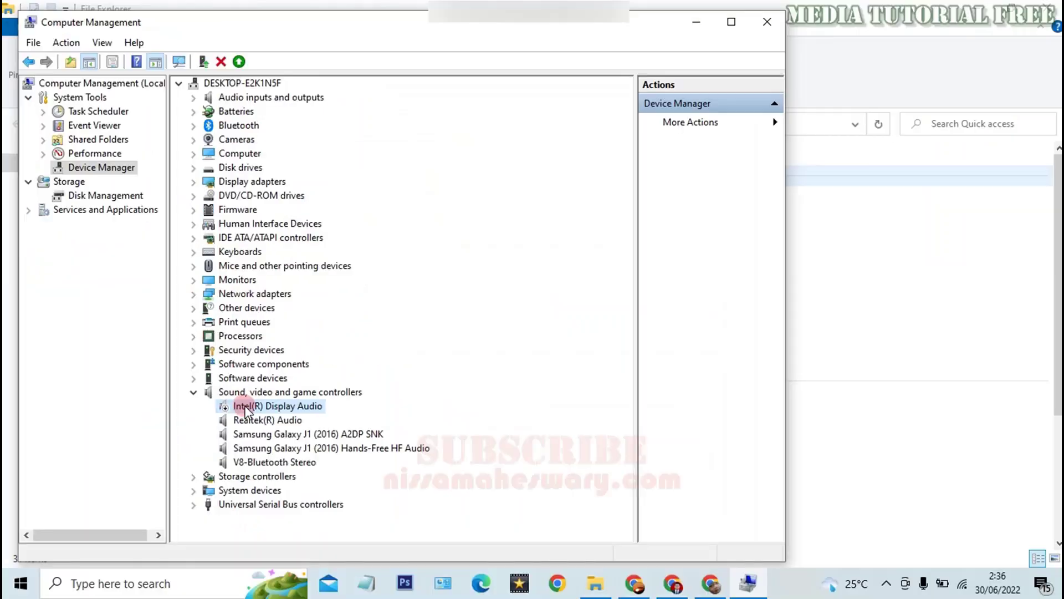
pyautogui.rightClick(243, 407)
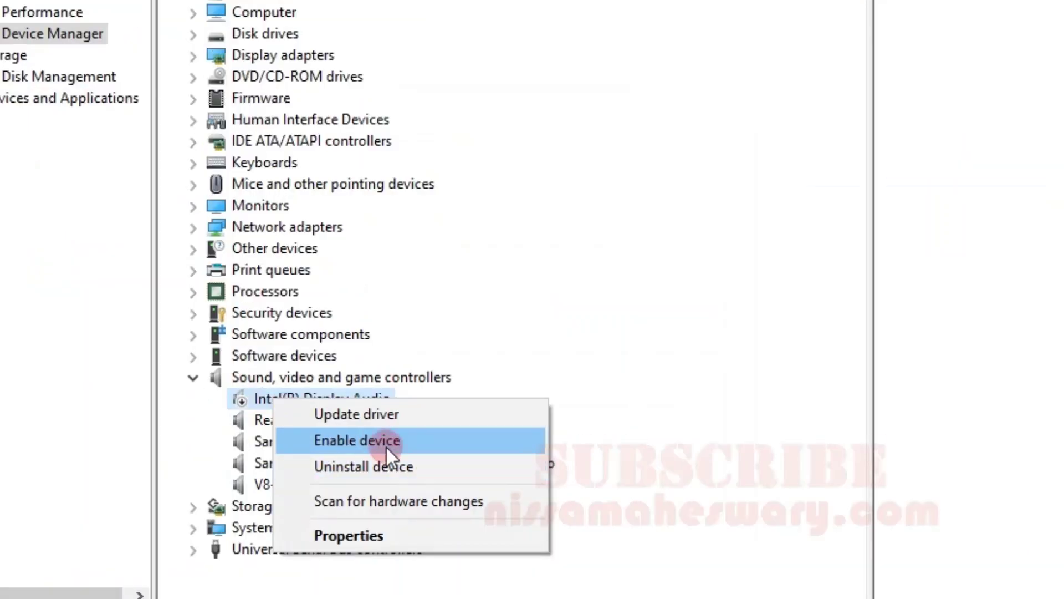
pyautogui.click(314, 433)
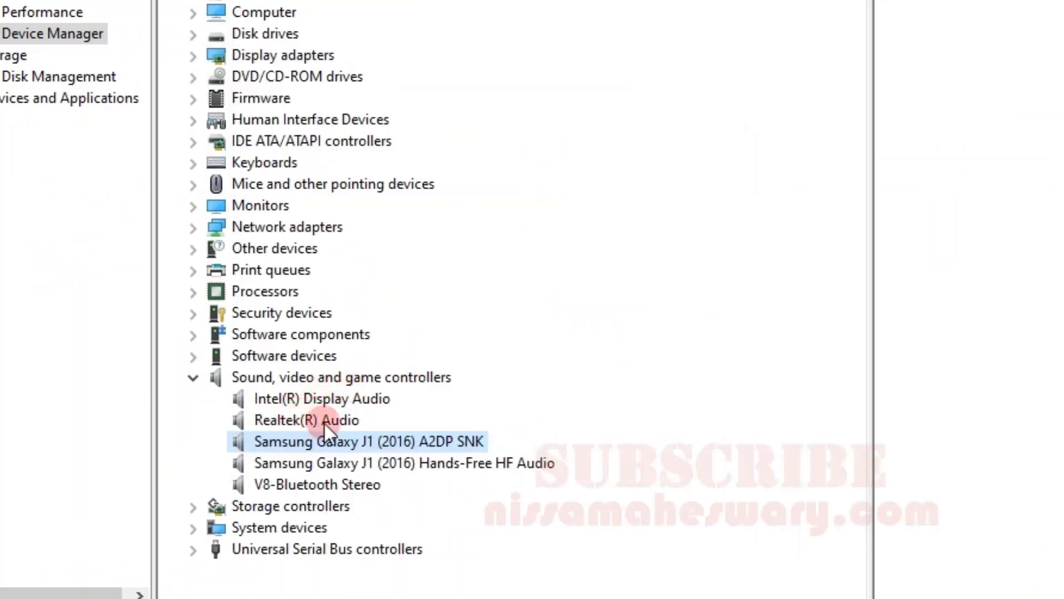
pyautogui.click(354, 396)
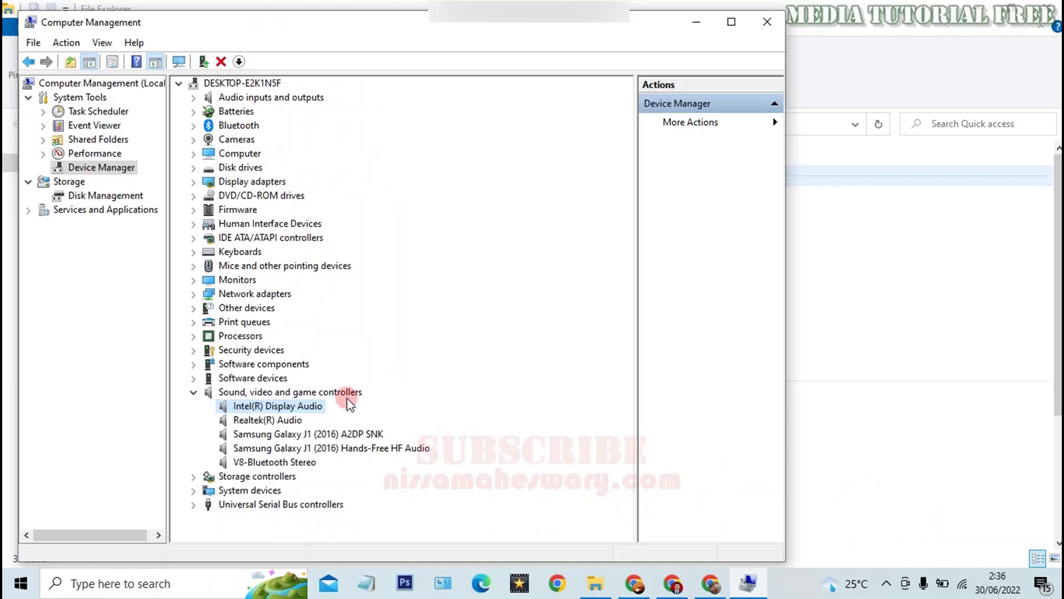
# Close Computer Management and File Explorer, and refresh the desktop.
pyautogui.rightClick(295, 420)
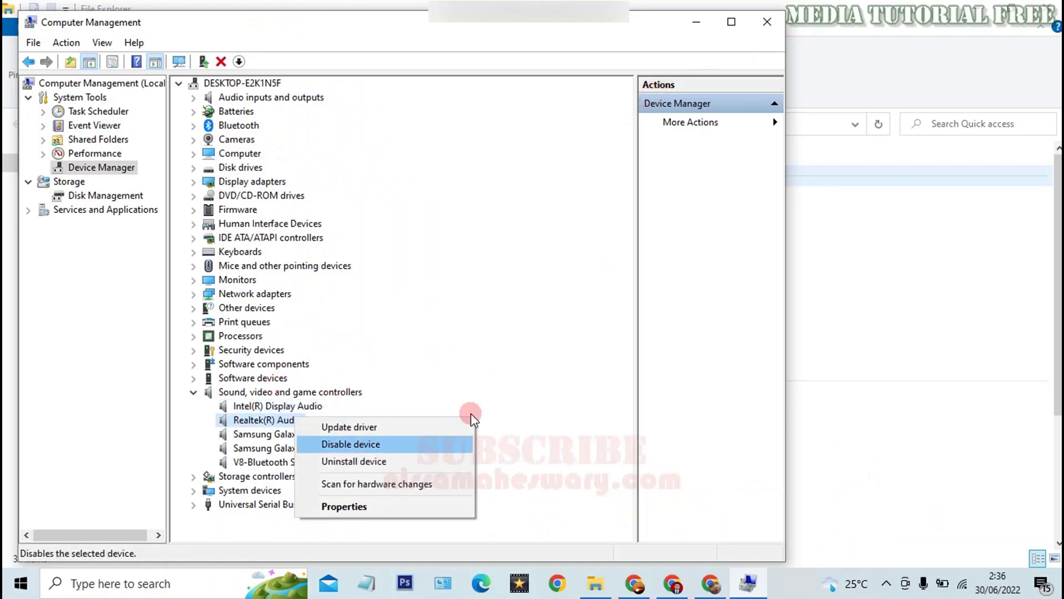
pyautogui.click(768, 23)
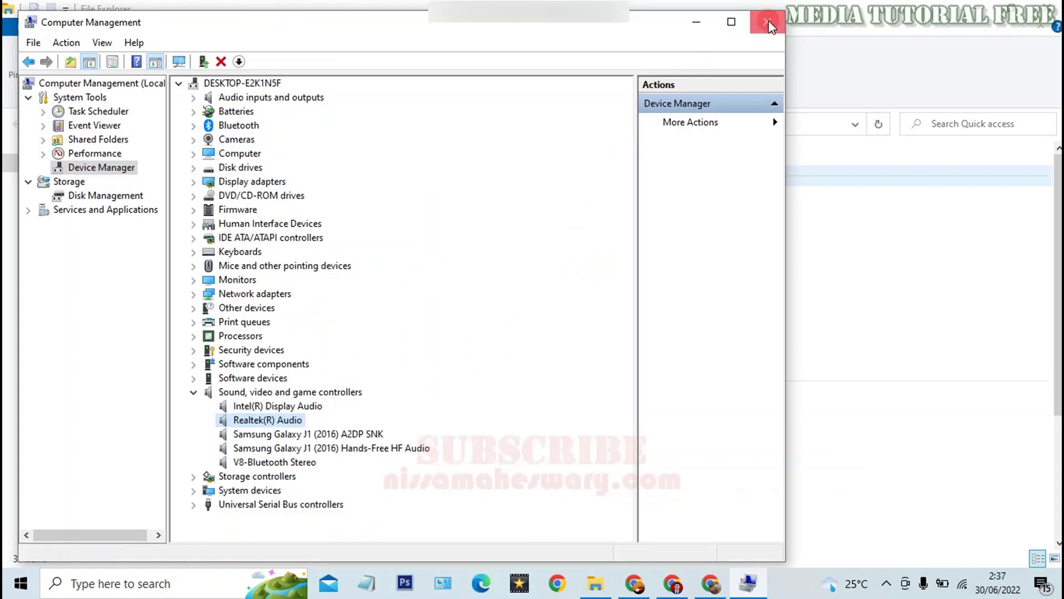
pyautogui.click(768, 22)
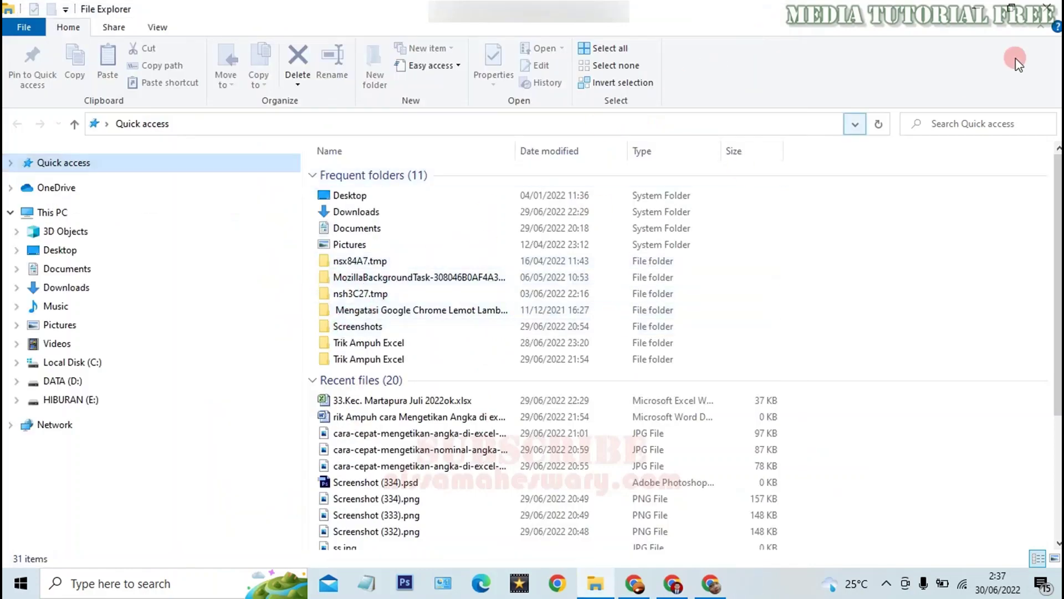
pyautogui.click(1047, 6)
pyautogui.rightClick(723, 38)
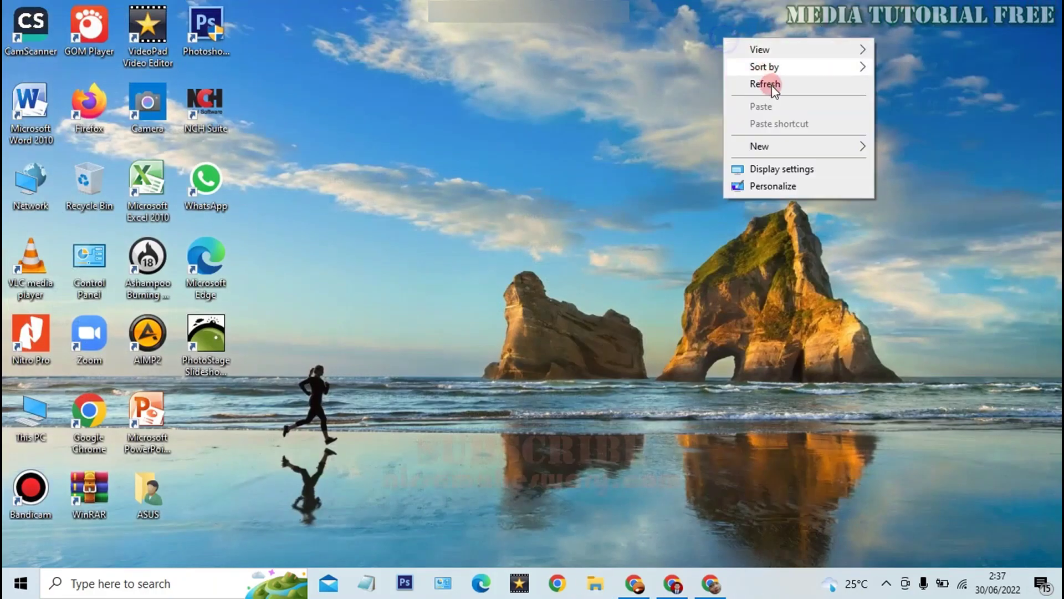
pyautogui.click(767, 83)
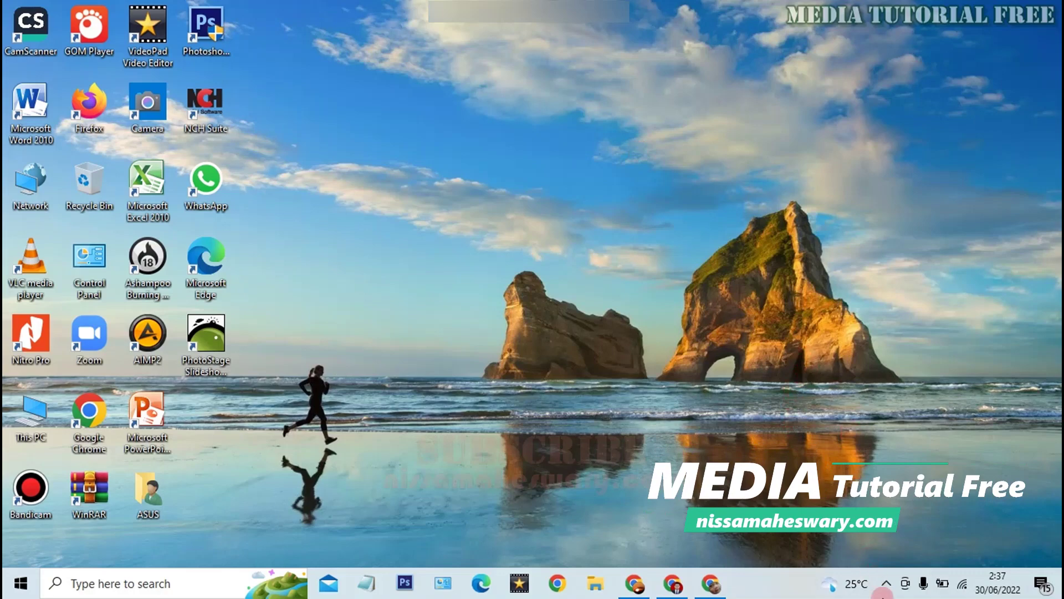
# Open the Windows Sound dialog and show its list of recording devices.
pyautogui.click(887, 584)
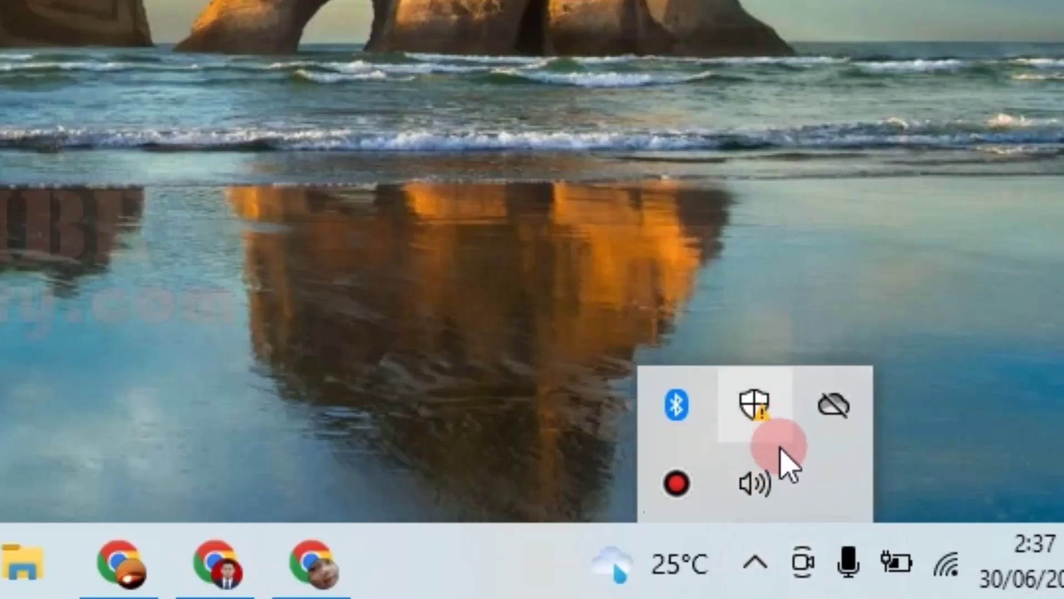
pyautogui.rightClick(764, 486)
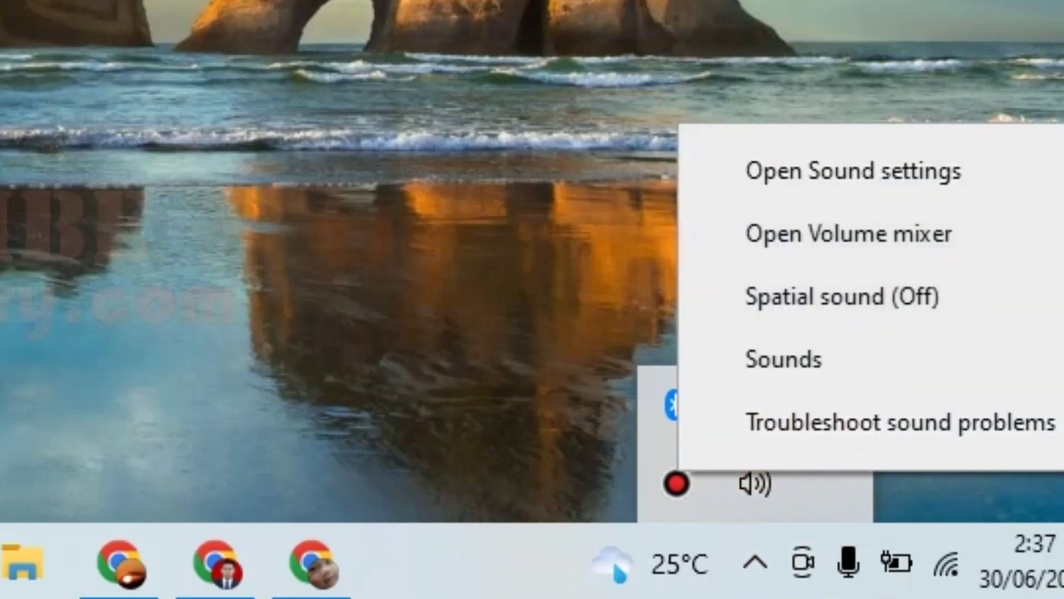
pyautogui.click(814, 372)
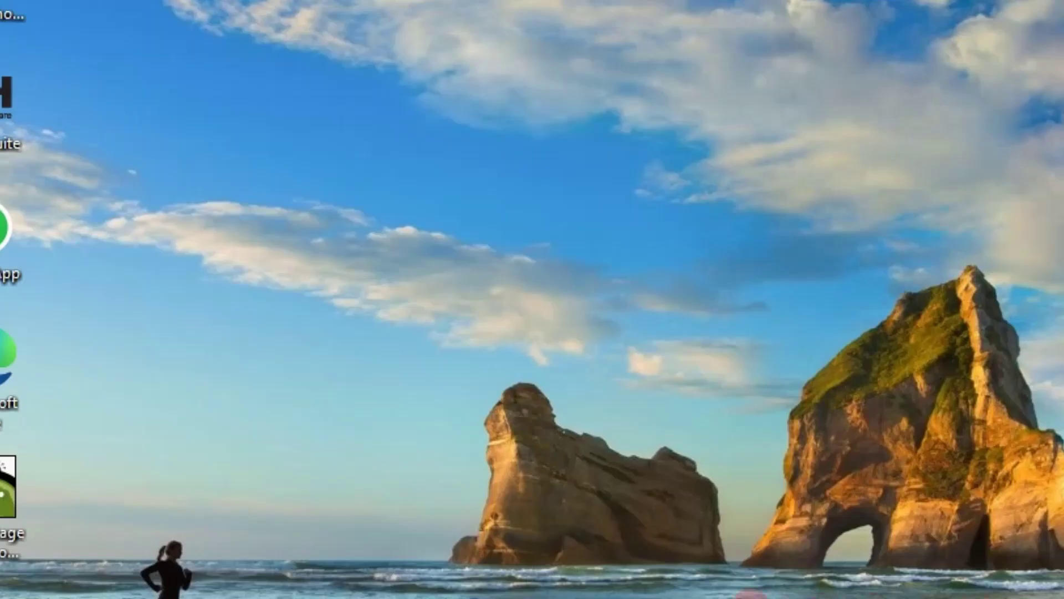
pyautogui.moveTo(118, 18); pyautogui.dragTo(721, 27)
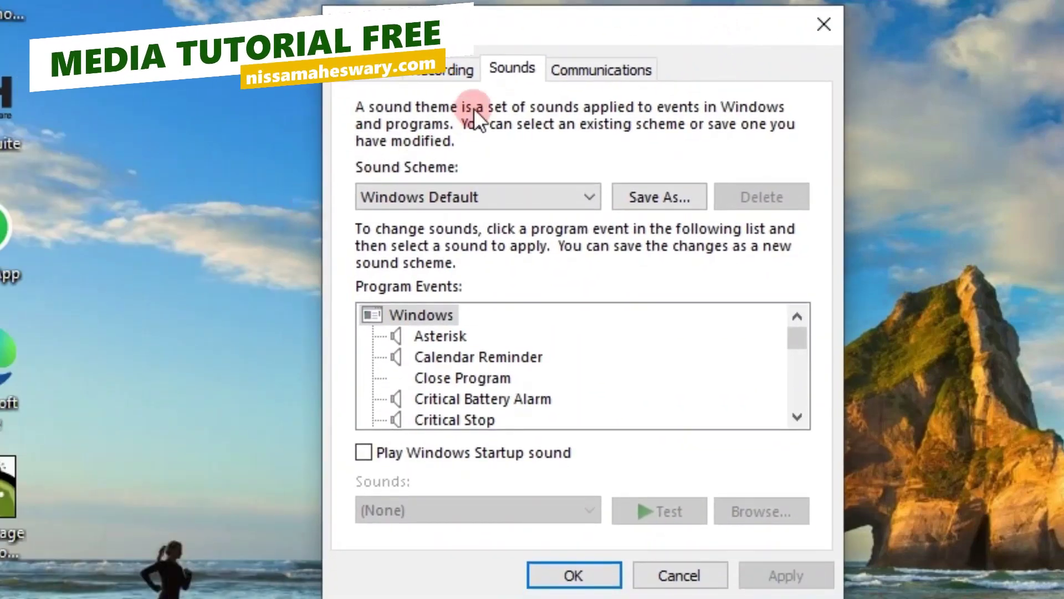
pyautogui.click(442, 74)
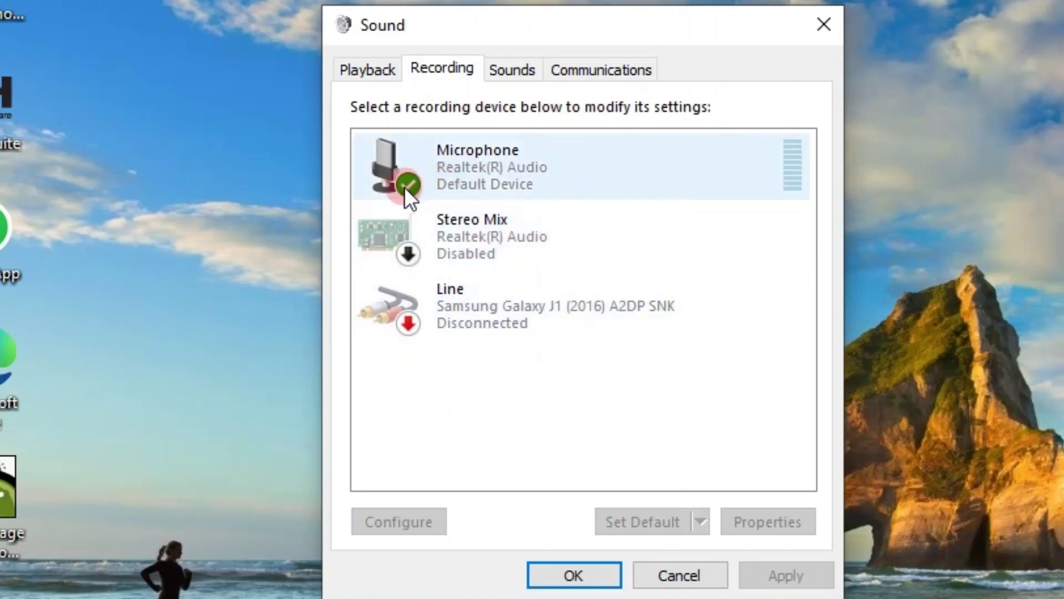
# Open the properties of the Realtek(R) Audio microphone and set its microphone level to 100.
pyautogui.rightClick(517, 160)
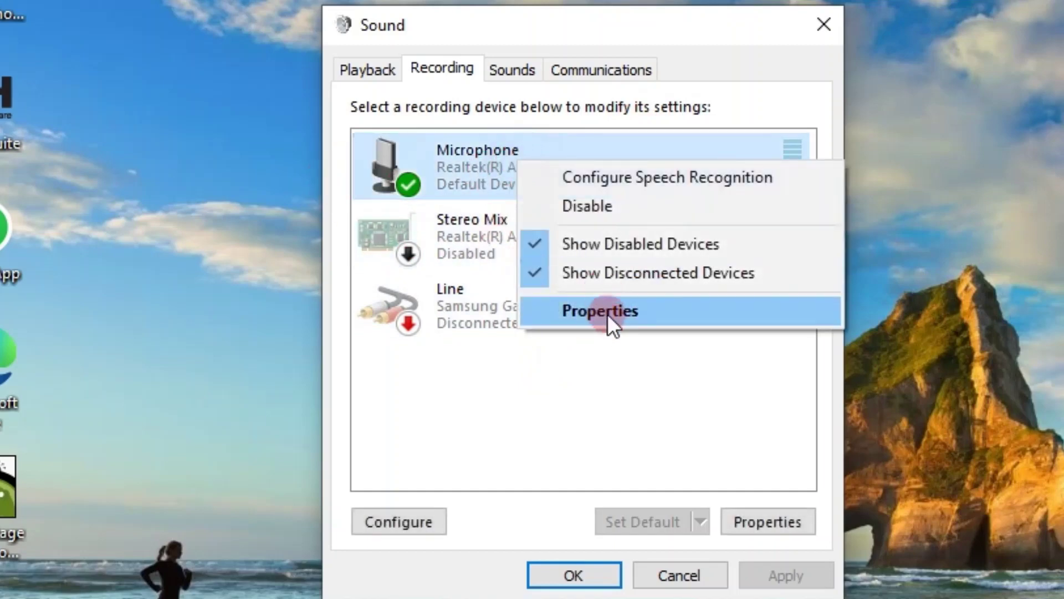
pyautogui.click(622, 310)
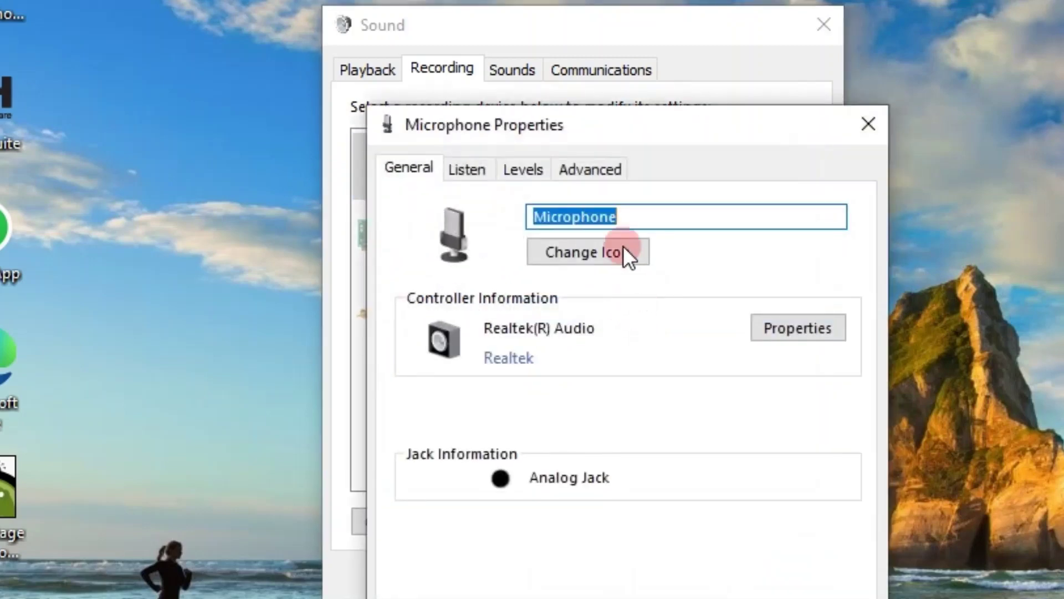
pyautogui.click(524, 169)
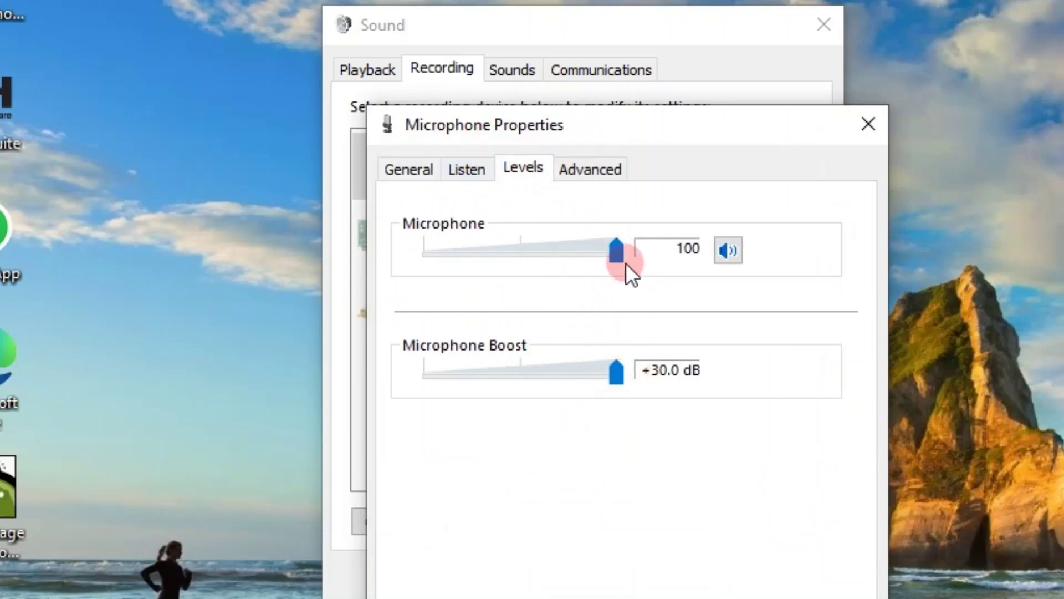
pyautogui.moveTo(577, 261); pyautogui.dragTo(644, 255)
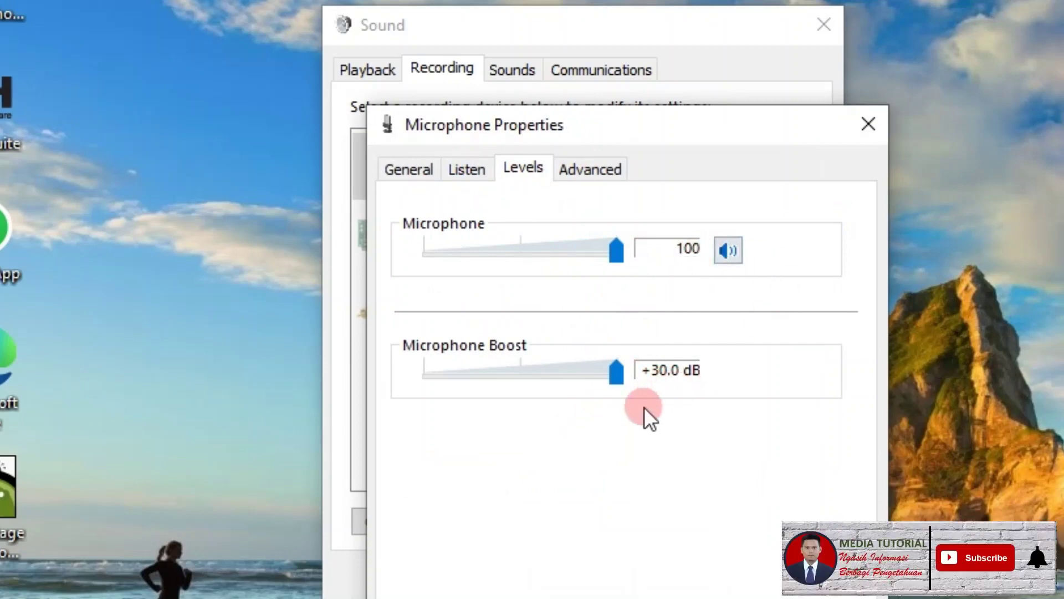
# Try the Microphone Boost at +10.0 dB, +30.0 dB and +20.0 dB.
pyautogui.moveTo(604, 380); pyautogui.dragTo(500, 381)
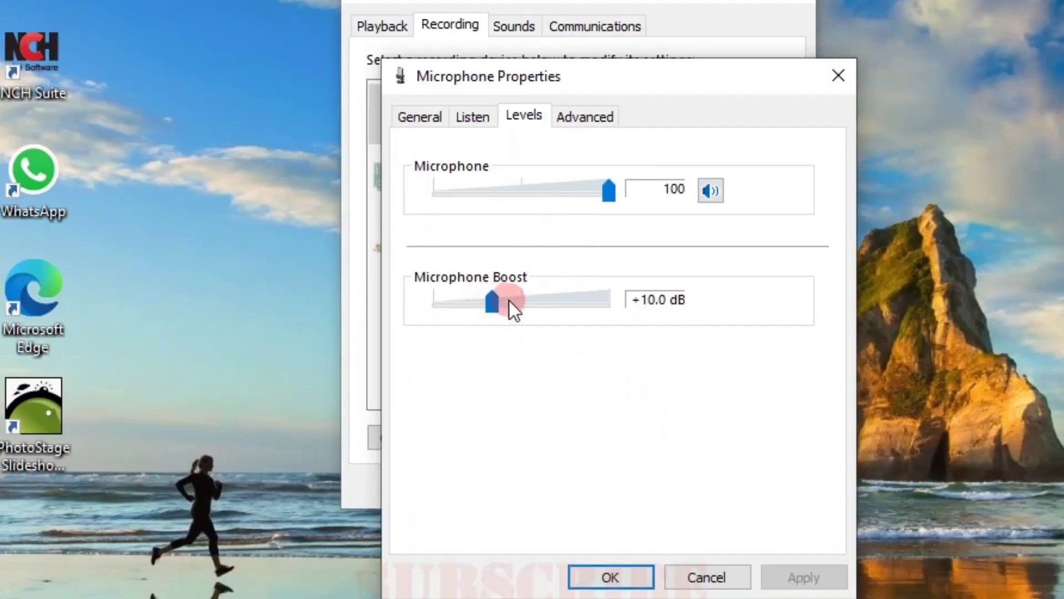
pyautogui.moveTo(499, 308); pyautogui.dragTo(607, 300)
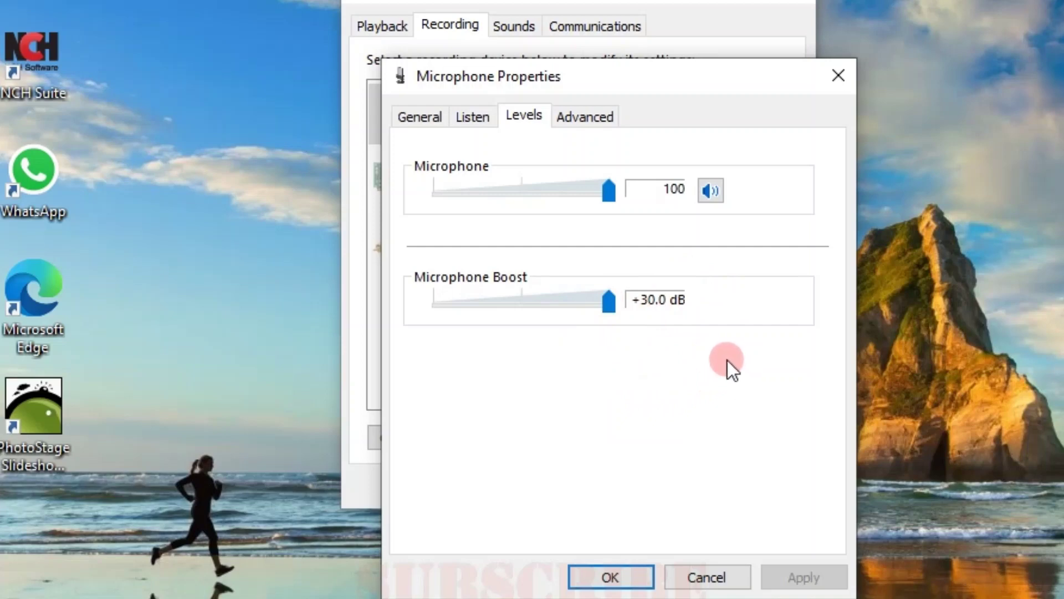
pyautogui.moveTo(613, 312)
pyautogui.mouseDown()
pyautogui.moveTo(553, 305)
pyautogui.moveTo(612, 294)
pyautogui.moveTo(471, 298)
pyautogui.moveTo(607, 299)
pyautogui.moveTo(602, 314)
pyautogui.moveTo(584, 307)
pyautogui.moveTo(618, 310)
pyautogui.mouseUp()
pyautogui.moveTo(609, 307); pyautogui.dragTo(610, 307)
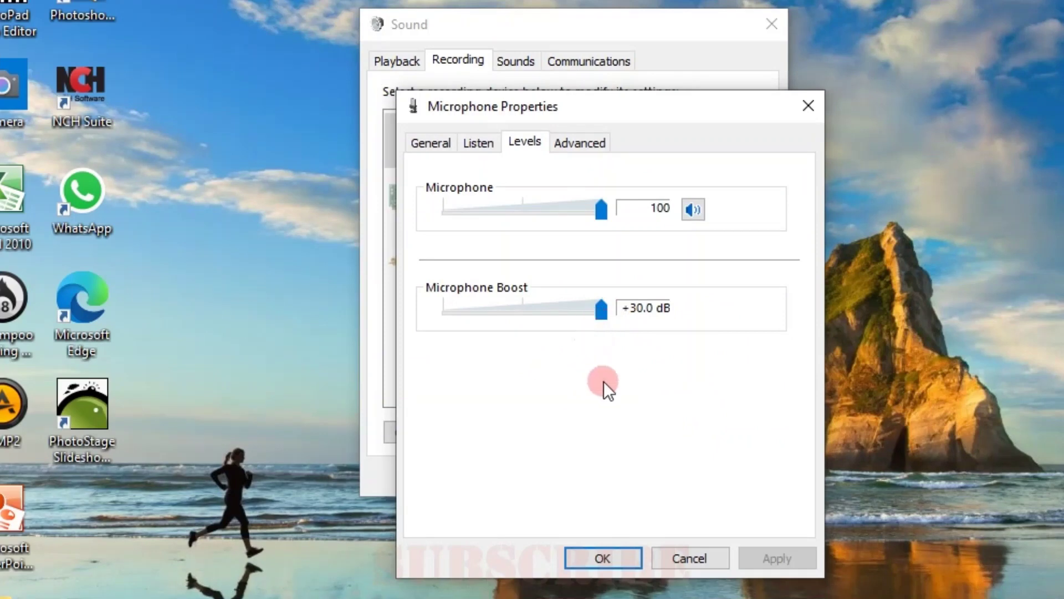
pyautogui.moveTo(597, 318); pyautogui.dragTo(563, 313)
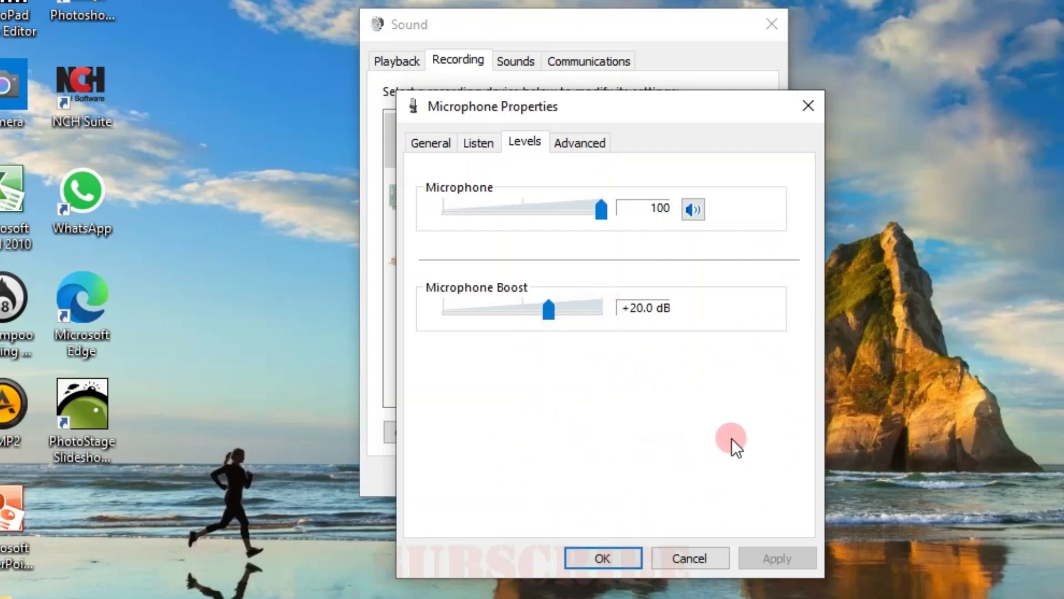
# Set the Microphone Boost to +30.0 dB and accept the microphone properties and Sound settings.
pyautogui.moveTo(548, 308); pyautogui.dragTo(602, 307)
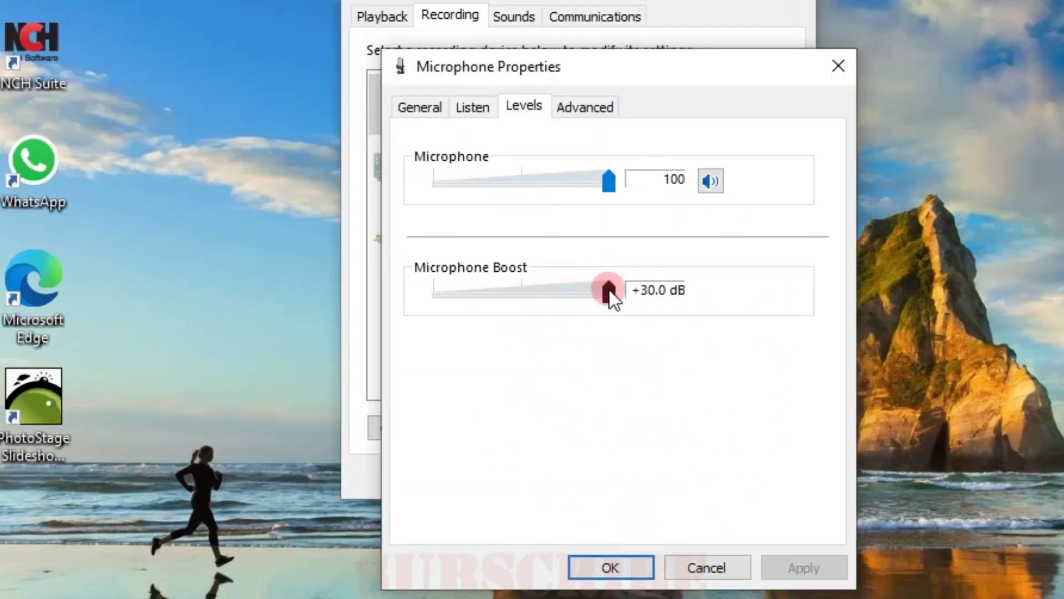
pyautogui.click(611, 567)
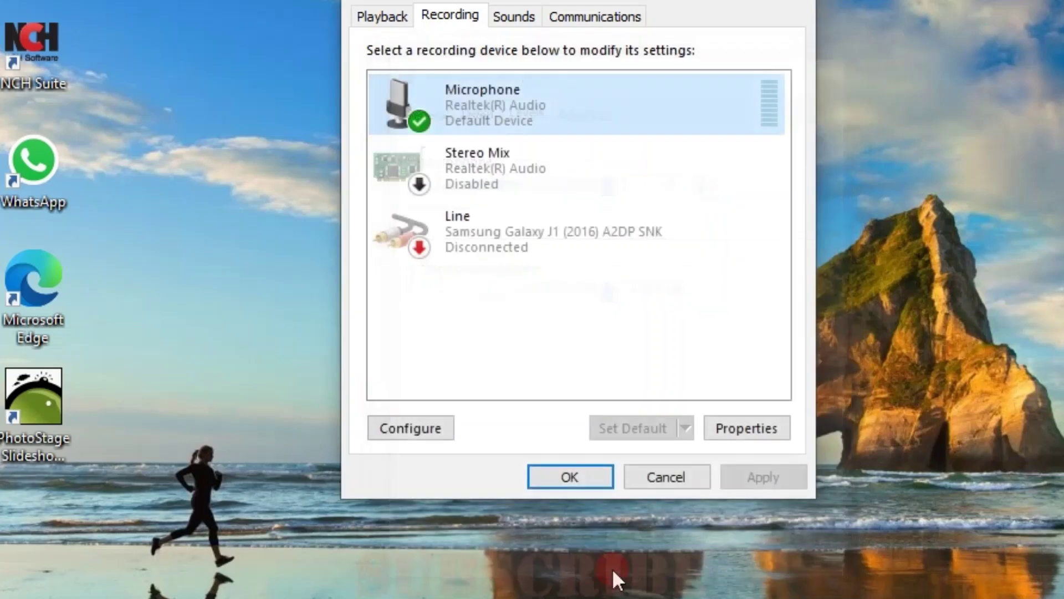
pyautogui.click(588, 477)
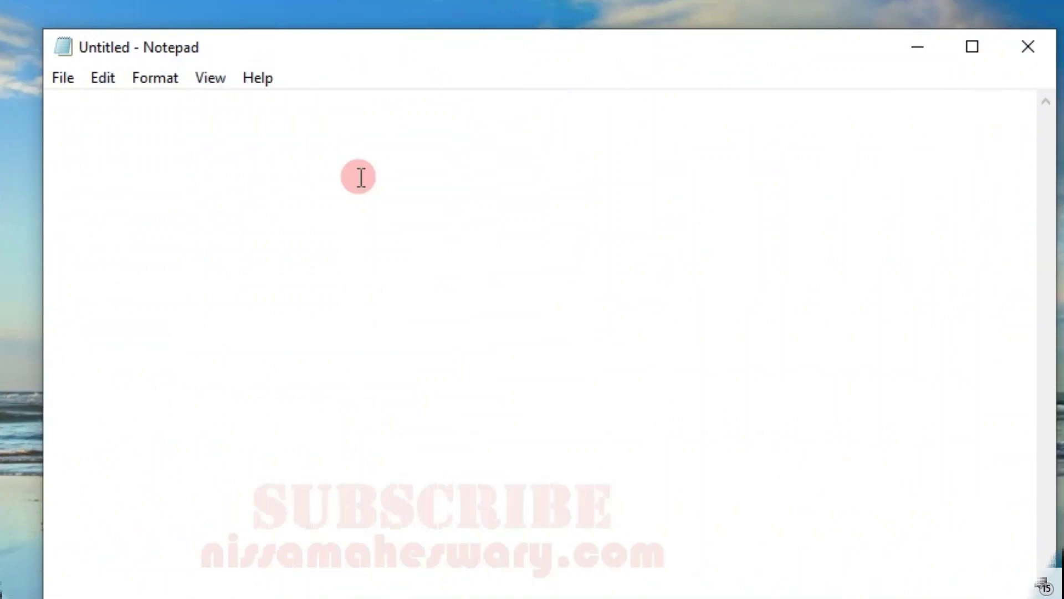
# In Notepad, write "Anda juga dapat membaca artikel, bagaimana cara mengatasi volume suara di HP Android yang tidak berfungsi.".
pyautogui.write('And')
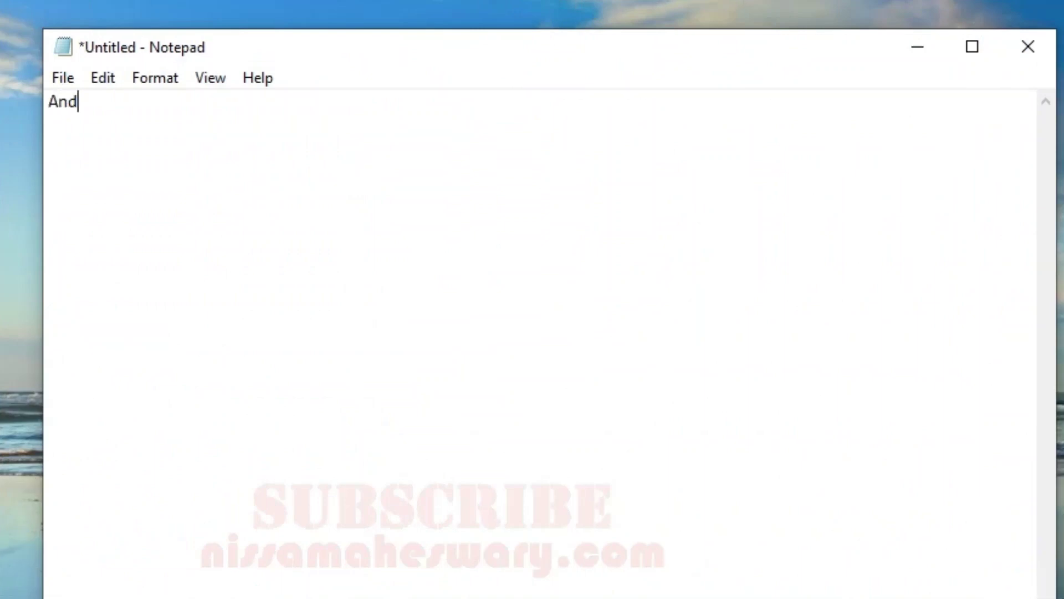
pyautogui.write('a juga dapa')
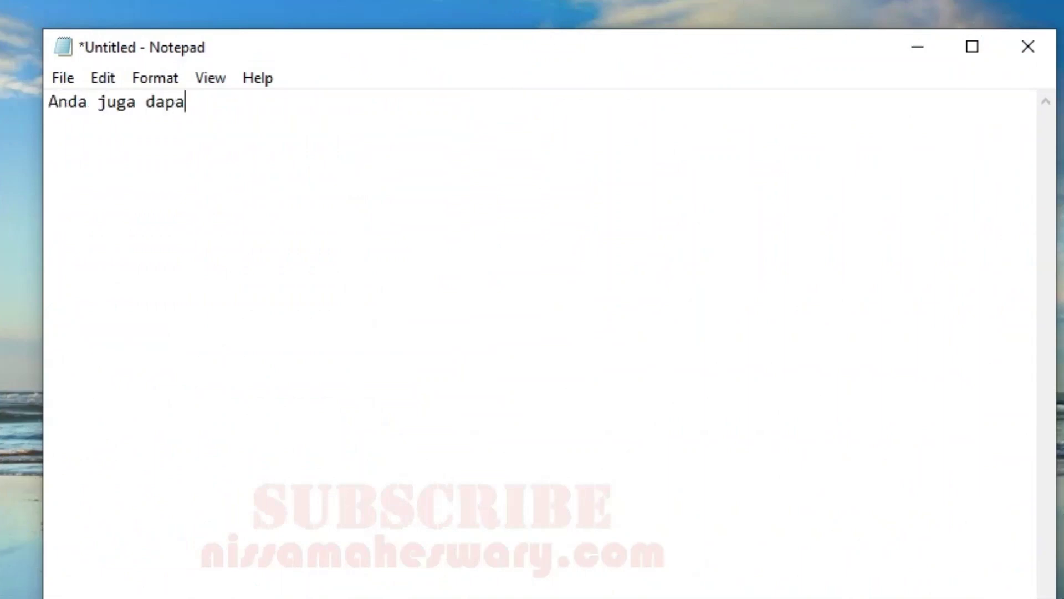
pyautogui.write('t membaca ')
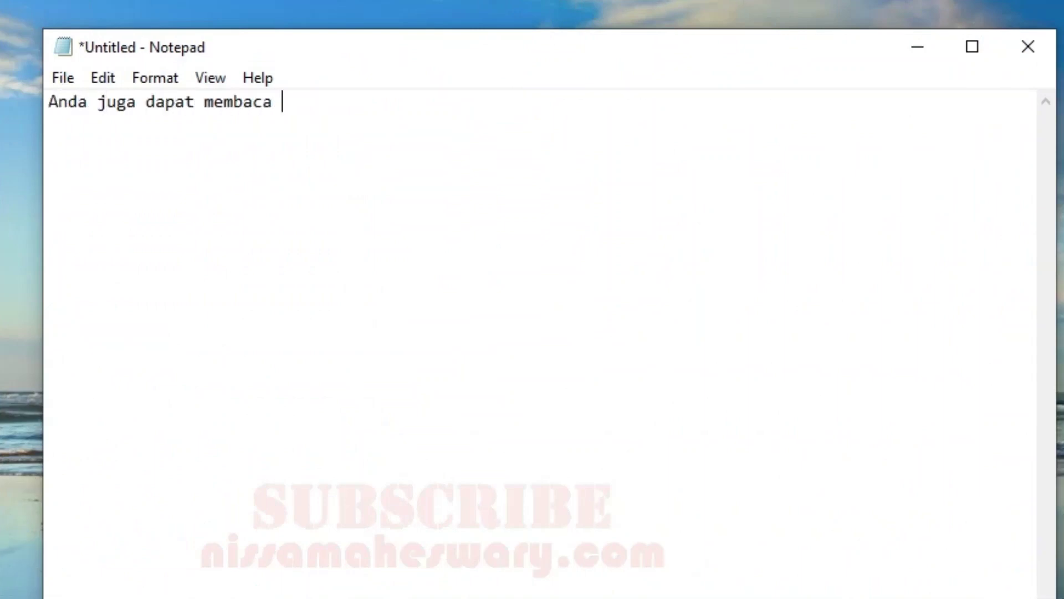
pyautogui.write('artikel, baga')
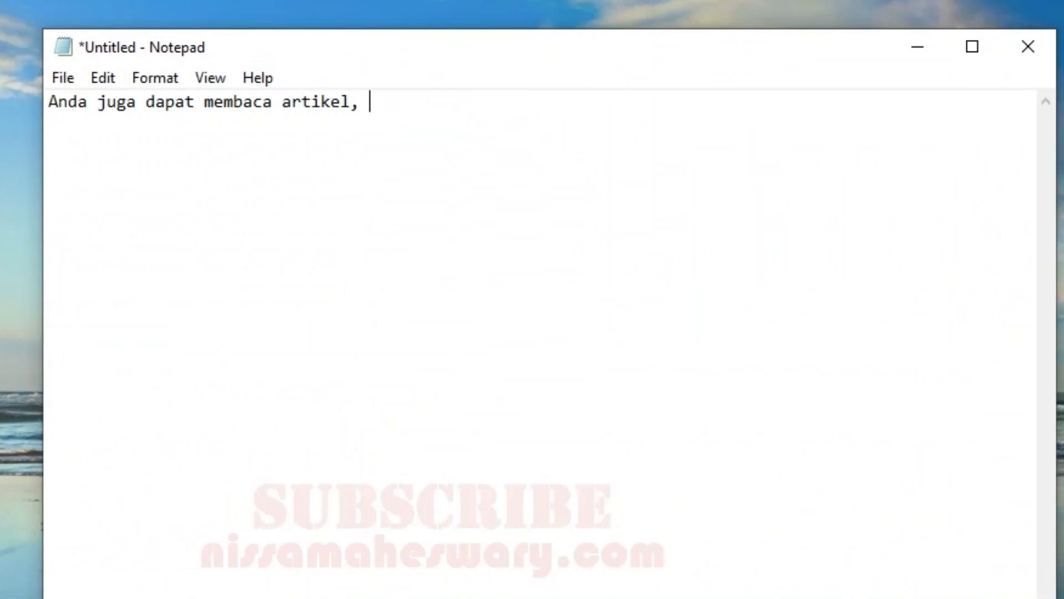
pyautogui.write('imana cara me')
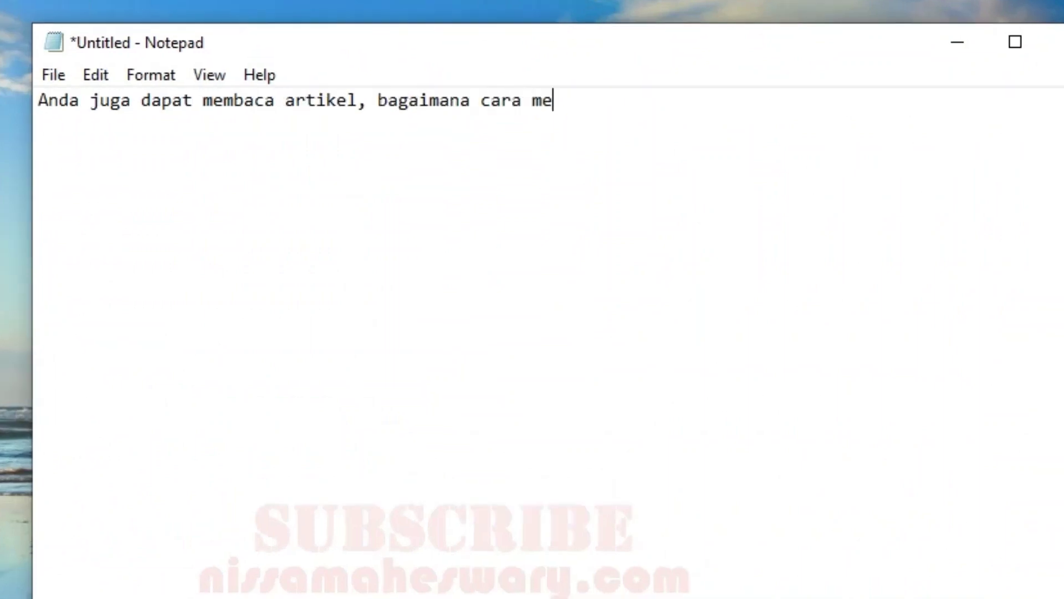
pyautogui.write('ngatasi v')
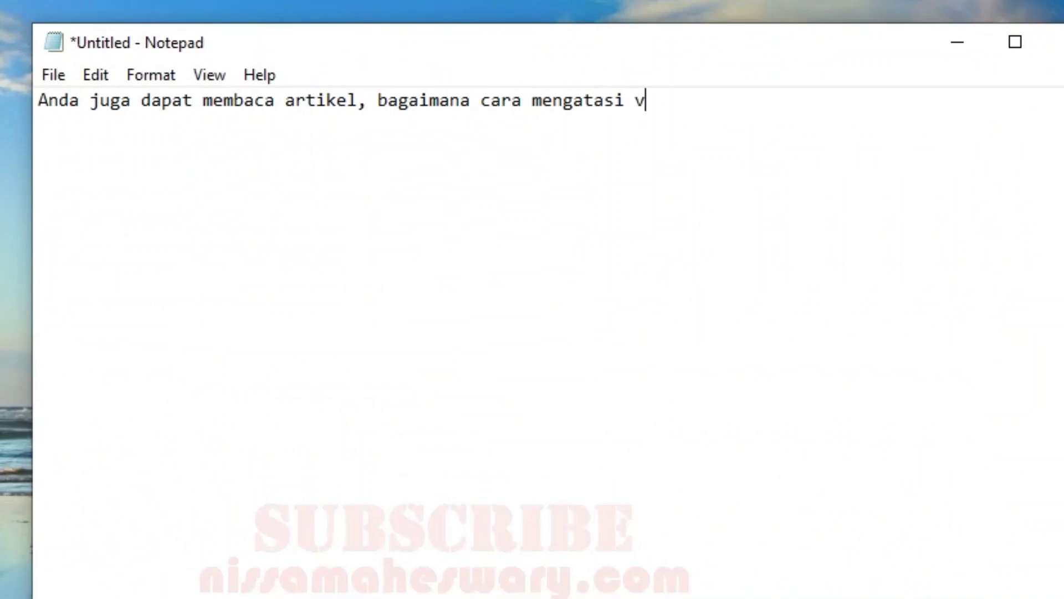
pyautogui.write('olume suar')
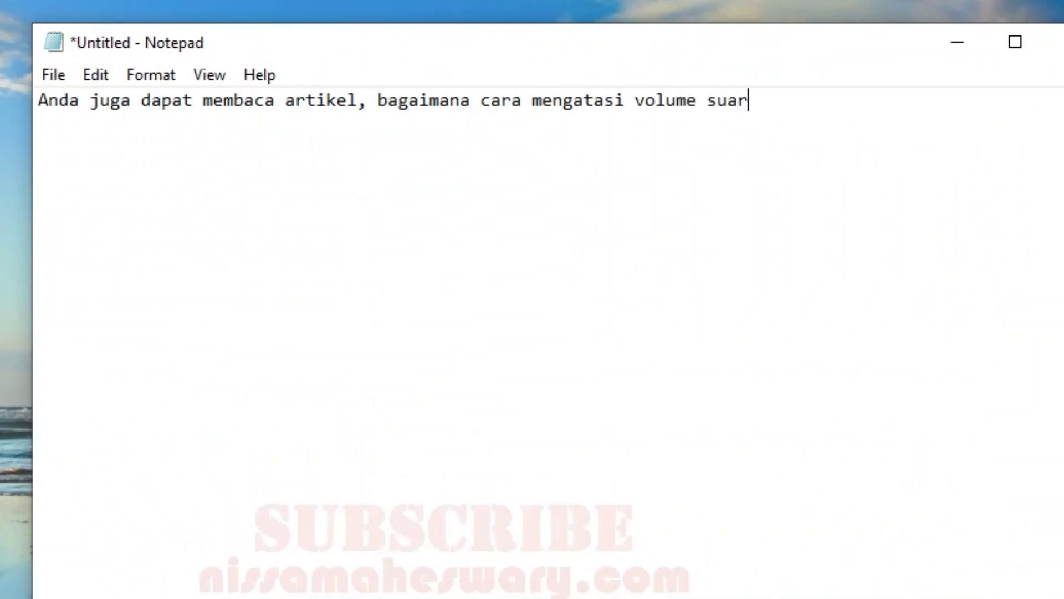
pyautogui.write('a di HP Android ')
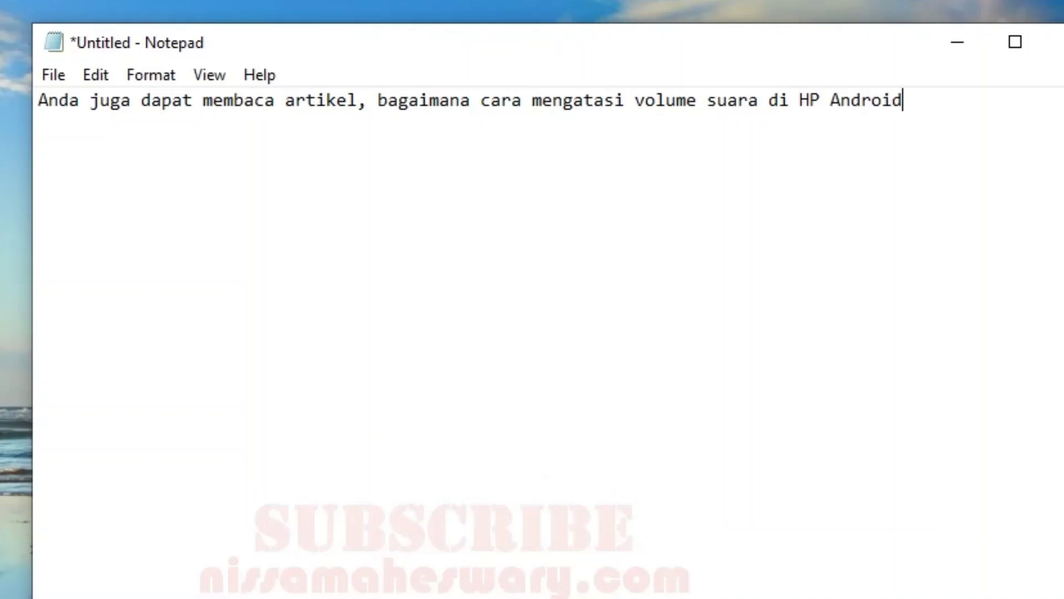
pyautogui.write('yang t')
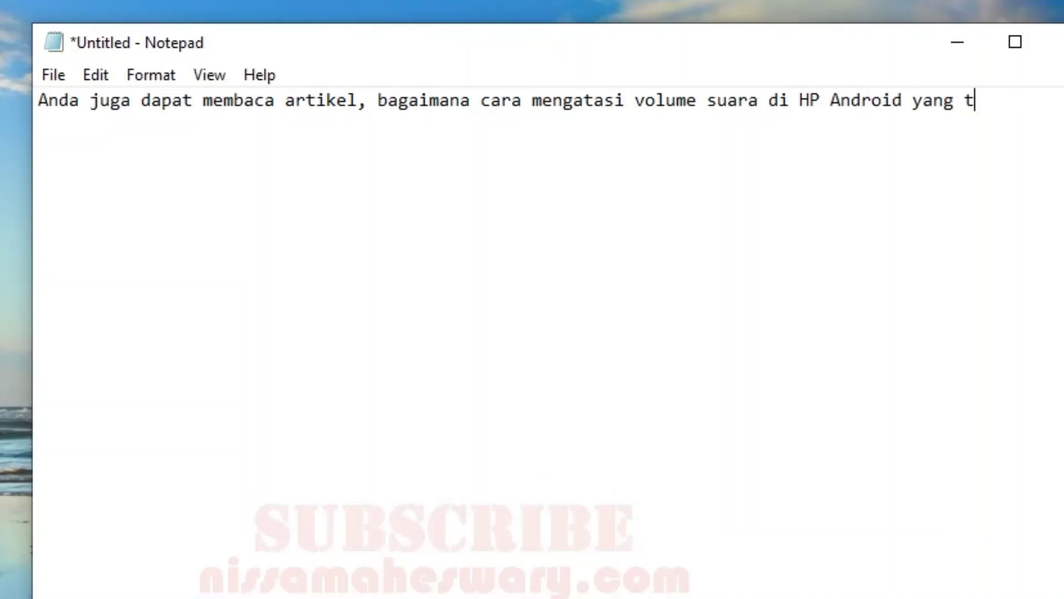
pyautogui.write('idak b')
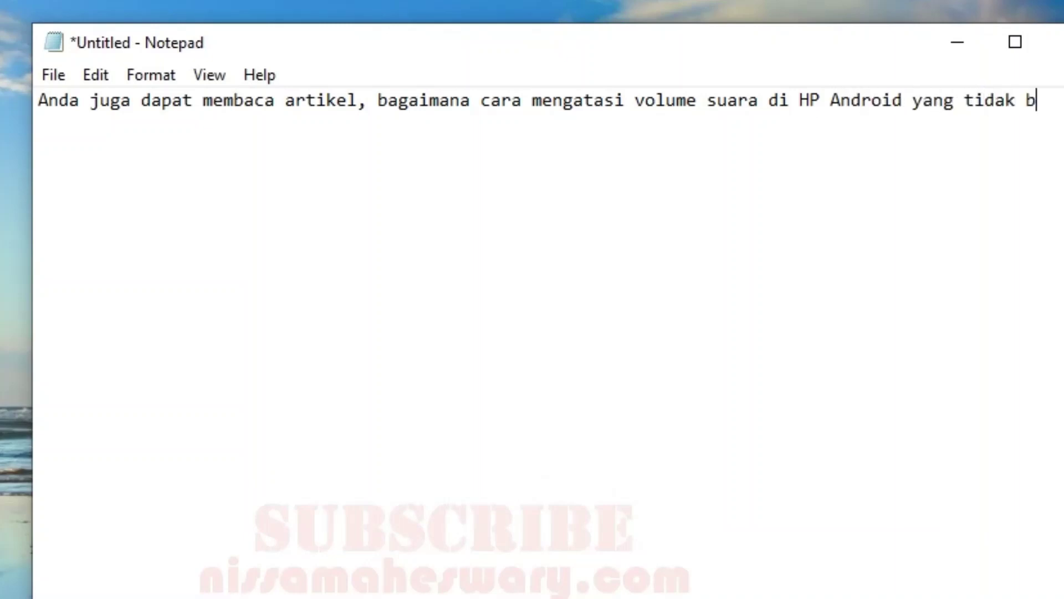
pyautogui.write('erfi')
pyautogui.press('BackSpace')
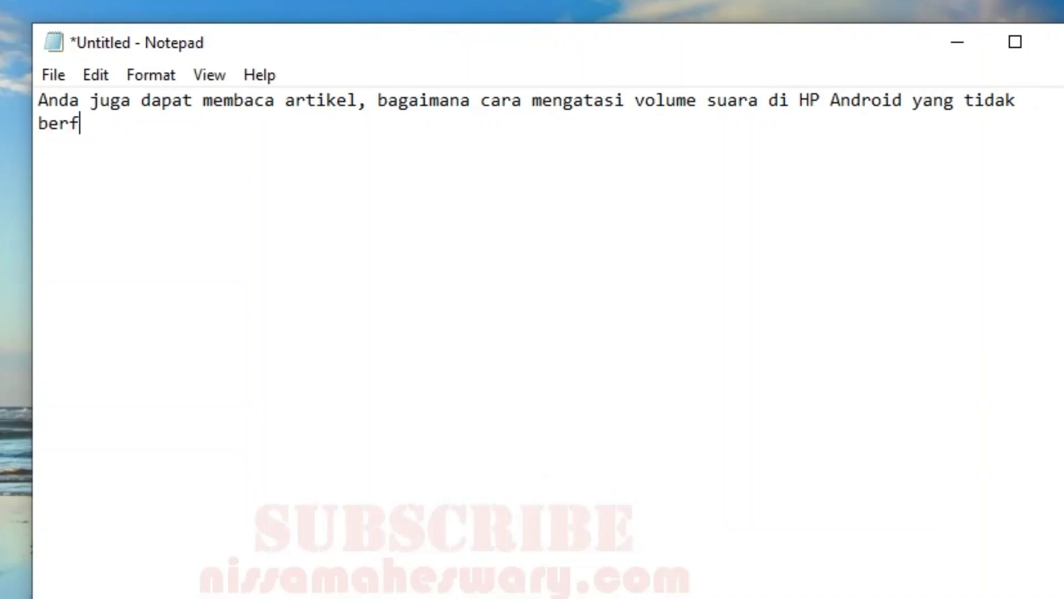
pyautogui.write('ungsi')
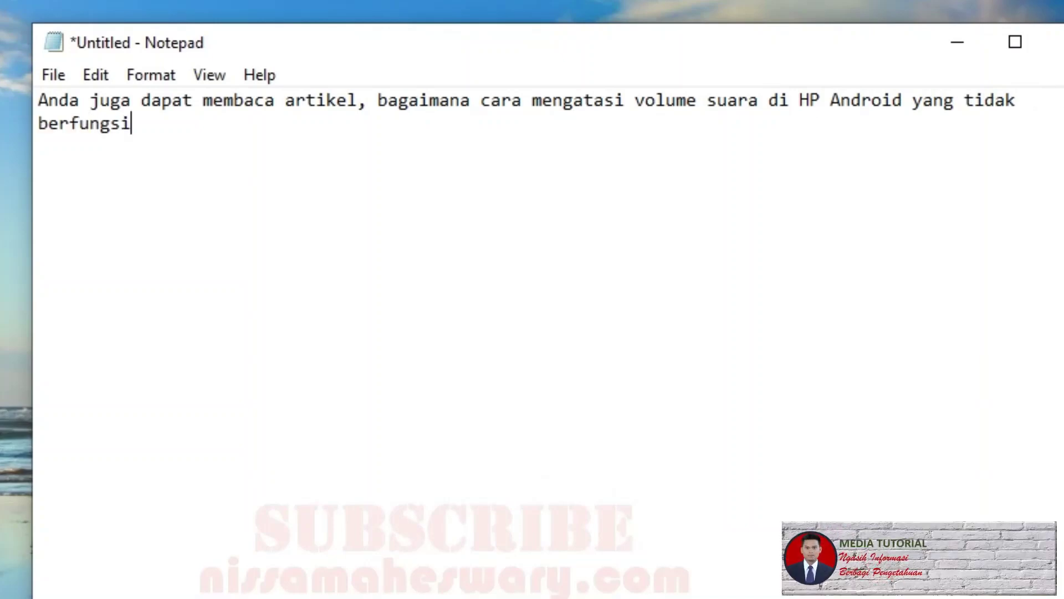
pyautogui.write('. ')
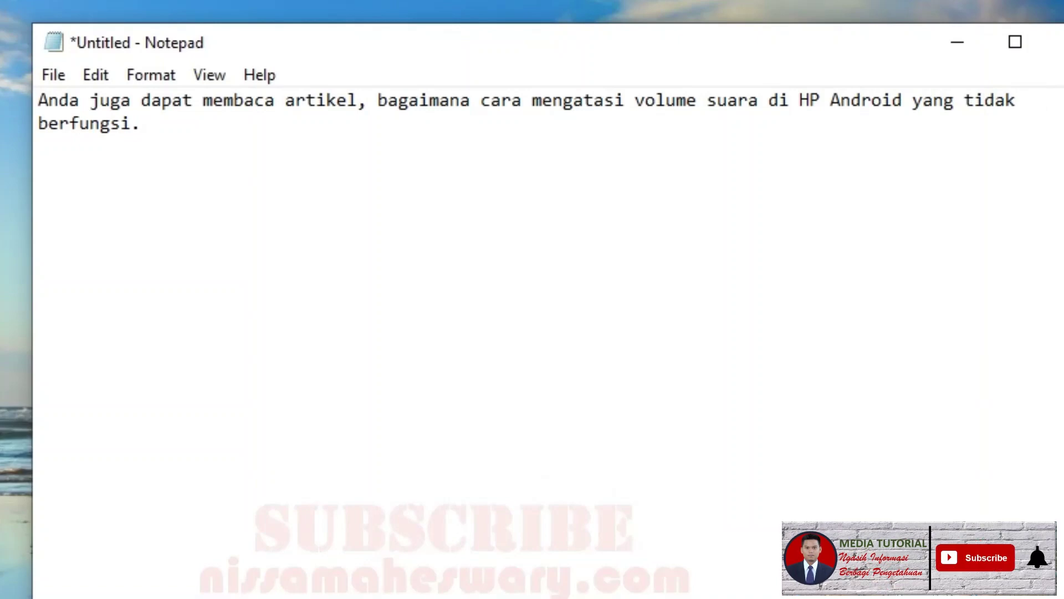
# Add the closing text "Berikut artikelnya...." after the first sentence of the note.
pyautogui.write('Berikut')
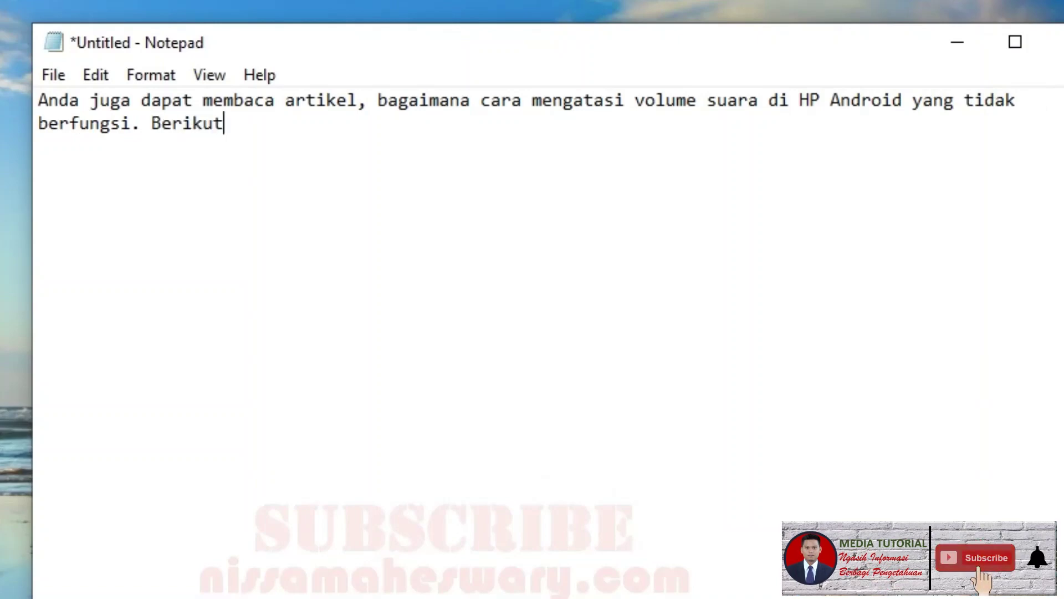
pyautogui.write(' artikelnya')
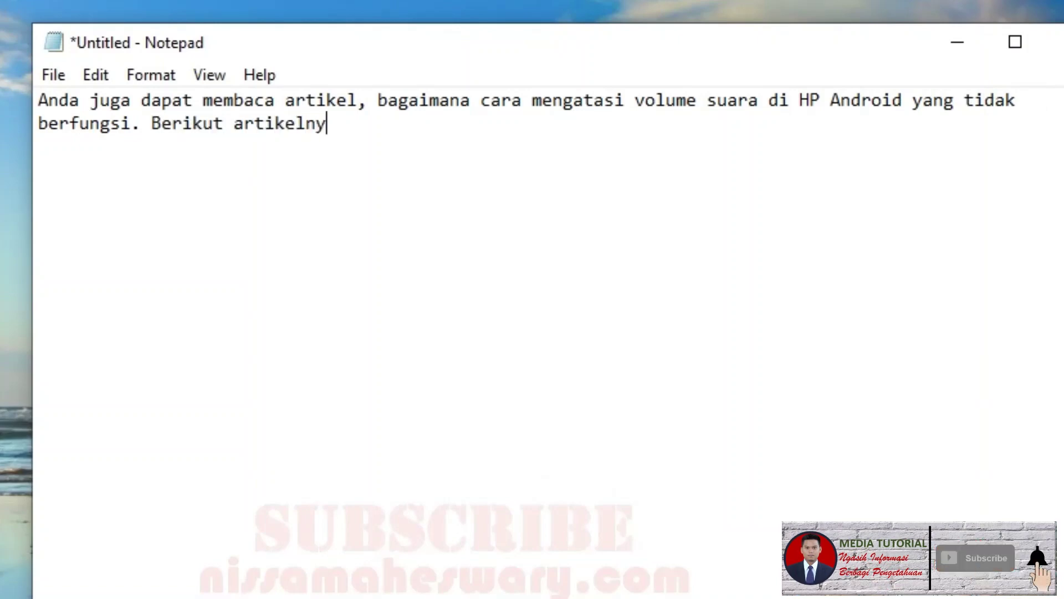
pyautogui.write('....')
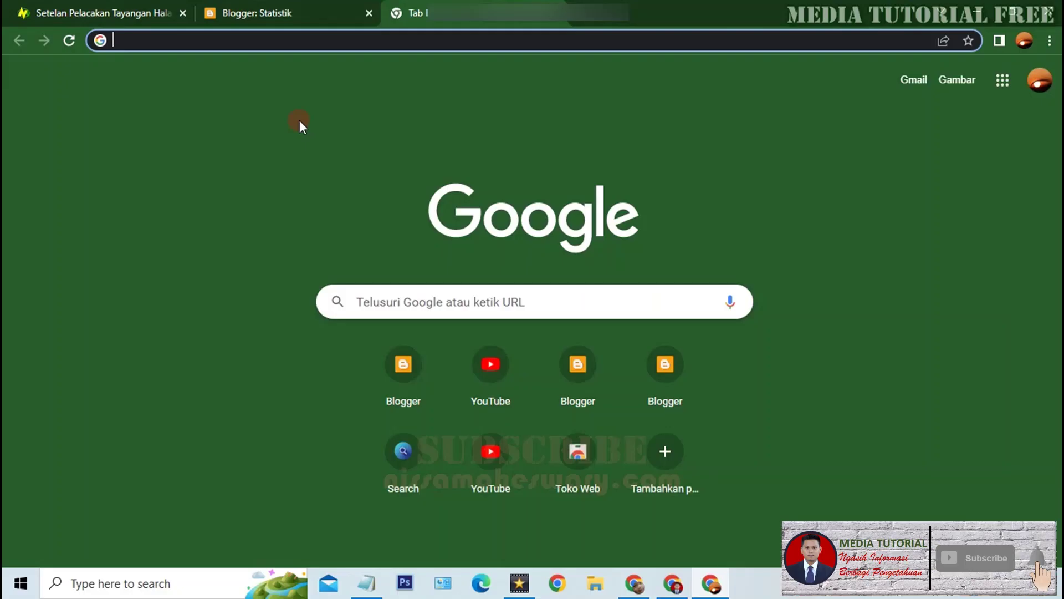
# In Chrome, search for "cara mengatasi atau memperbaiki tombol volume suara di hp tidak berfungsi" and open the nissamaheswary.com article.
pyautogui.write('cara')
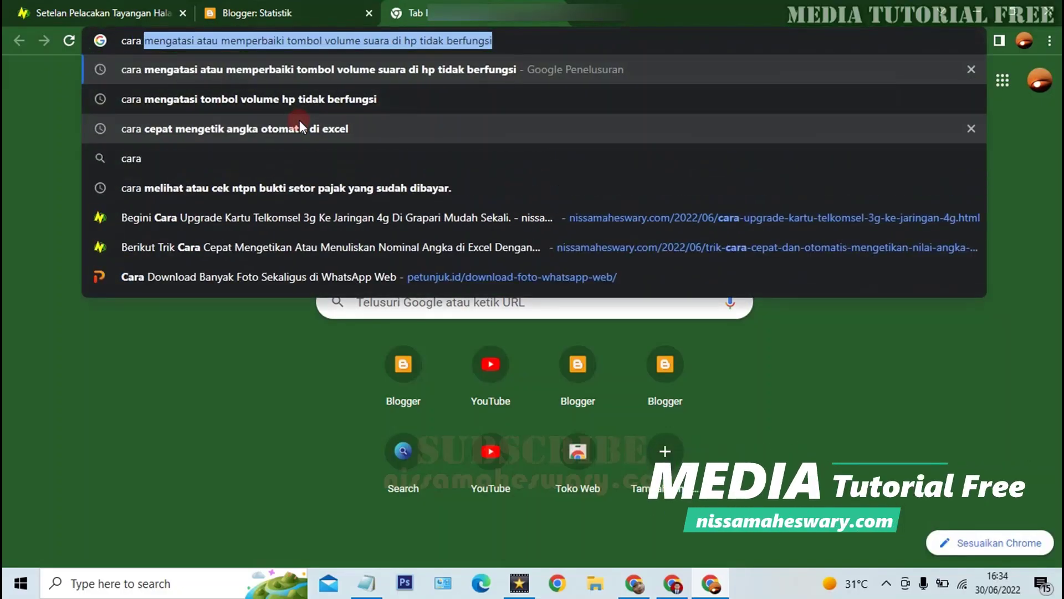
pyautogui.press('Right')
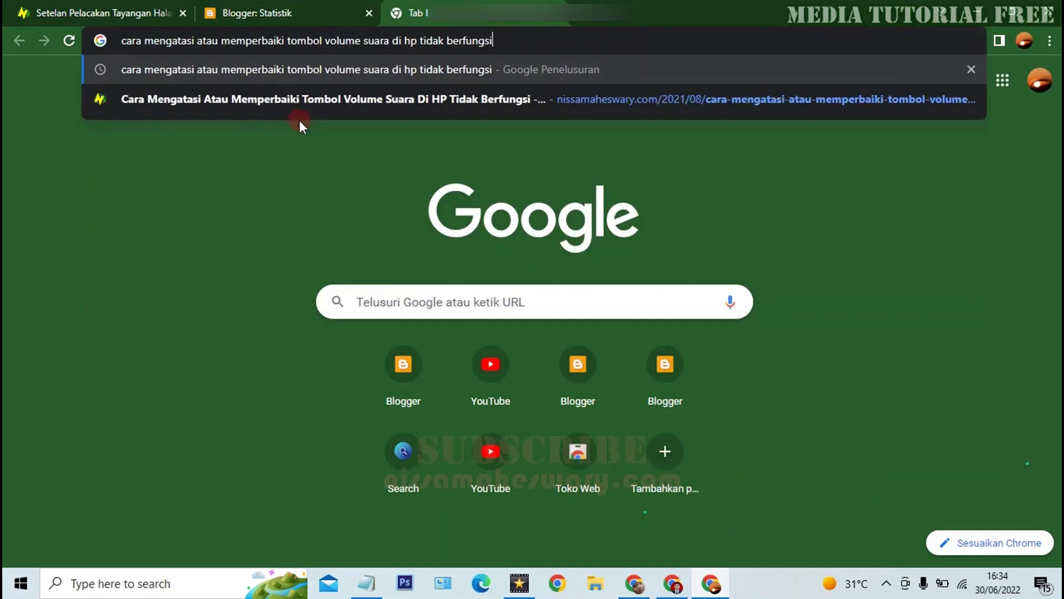
pyautogui.press('Return')
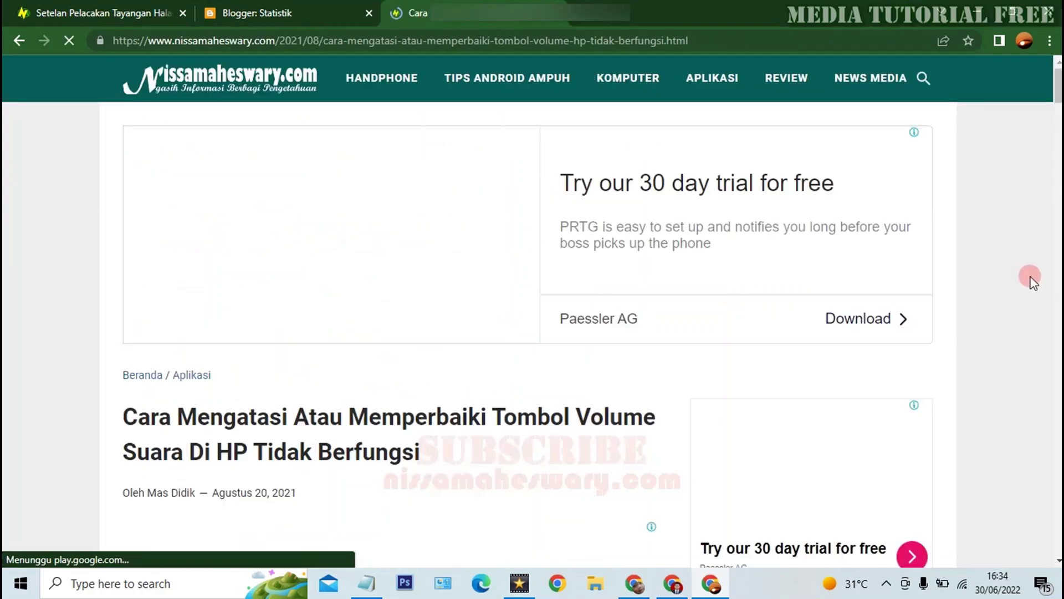
# Highlight the title of the article on fixing non-working phone volume buttons, and read through its introduction and opening paragraphs.
pyautogui.scroll(-3, 1031, 277)
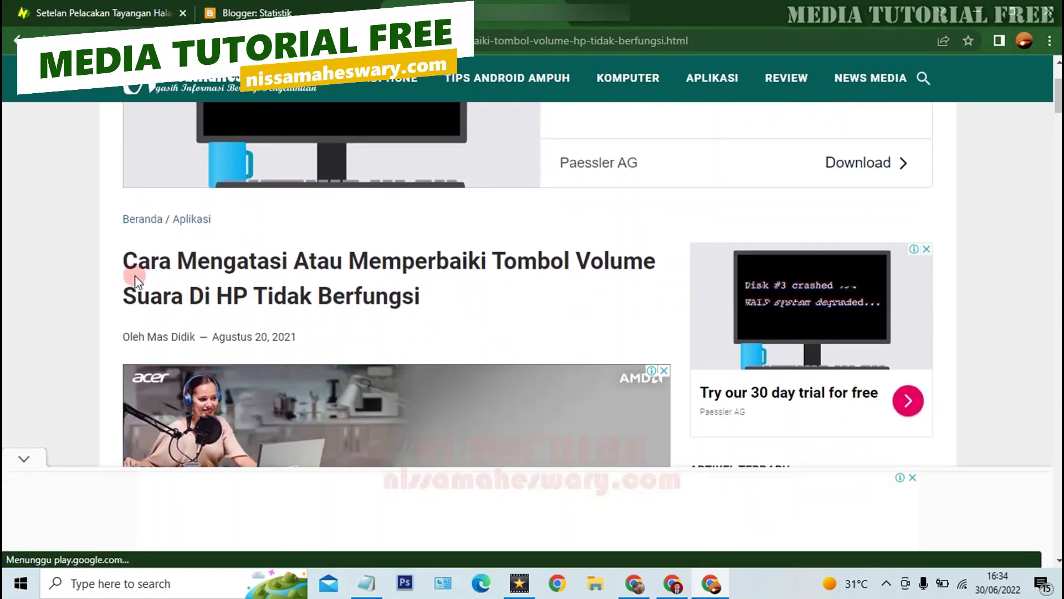
pyautogui.moveTo(269, 280); pyautogui.dragTo(425, 291)
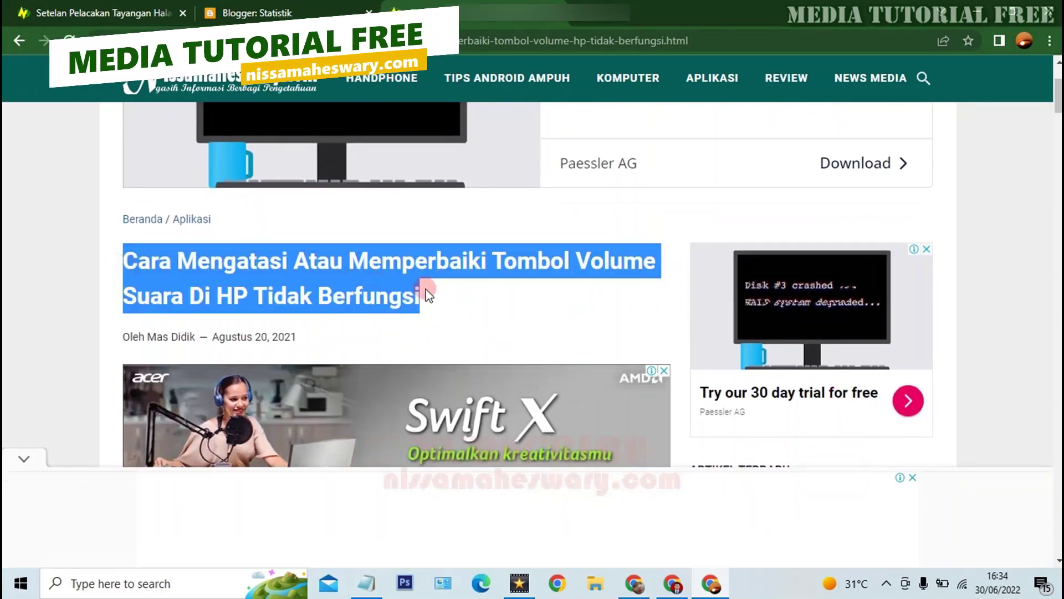
pyautogui.scroll(-6, 1012, 336)
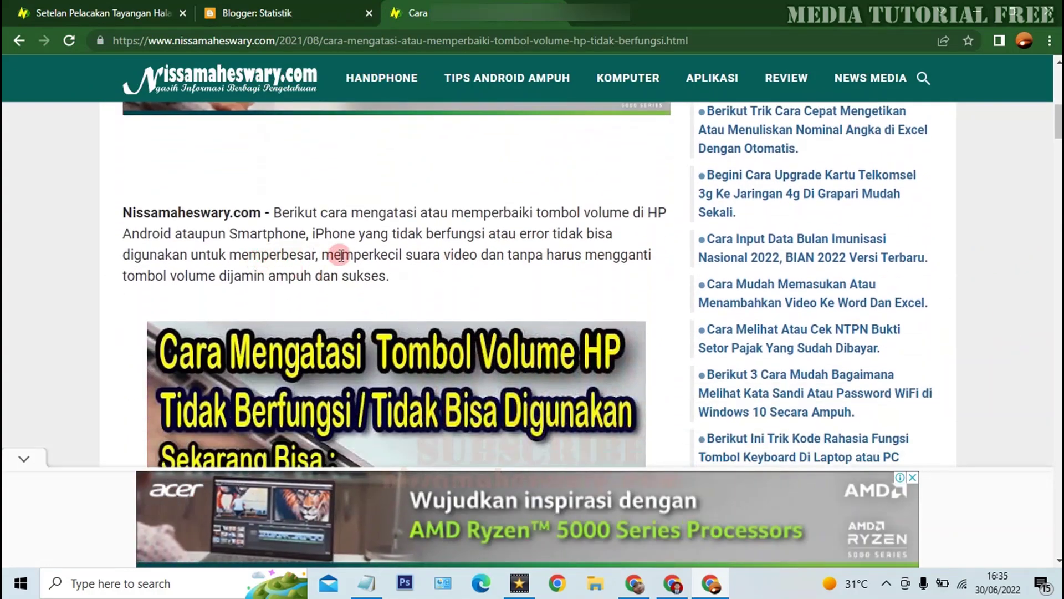
pyautogui.scroll(-10, 358, 257)
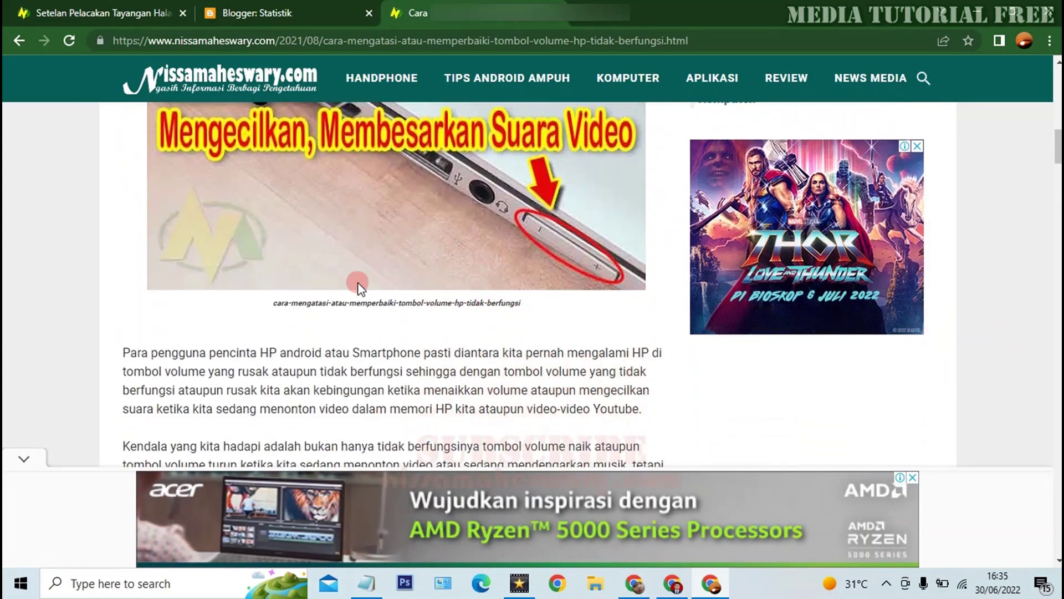
pyautogui.scroll(3, 359, 292)
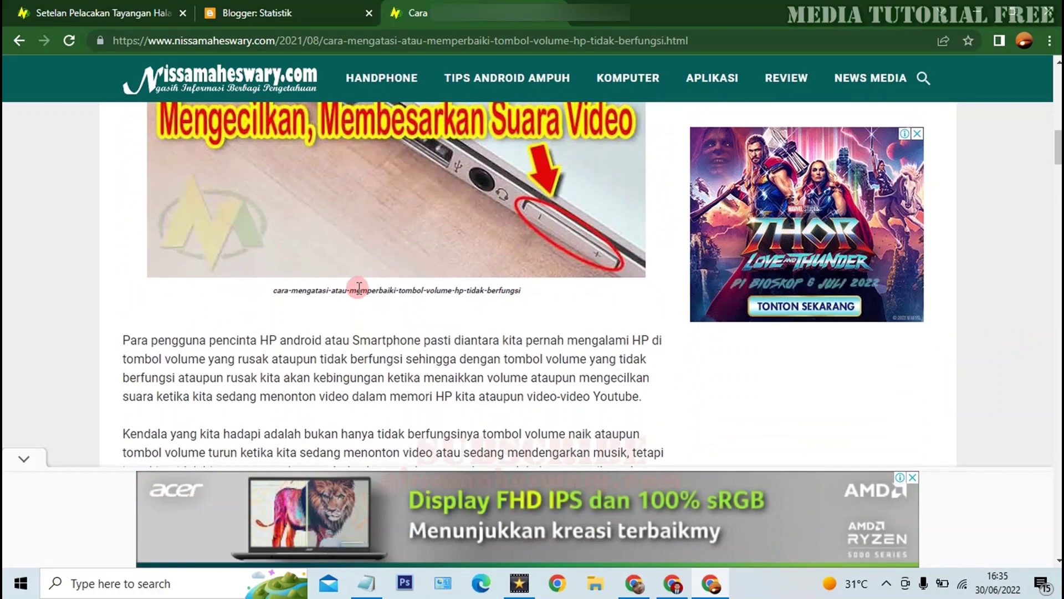
pyautogui.scroll(3, 359, 287)
pyautogui.scroll(-5, 357, 288)
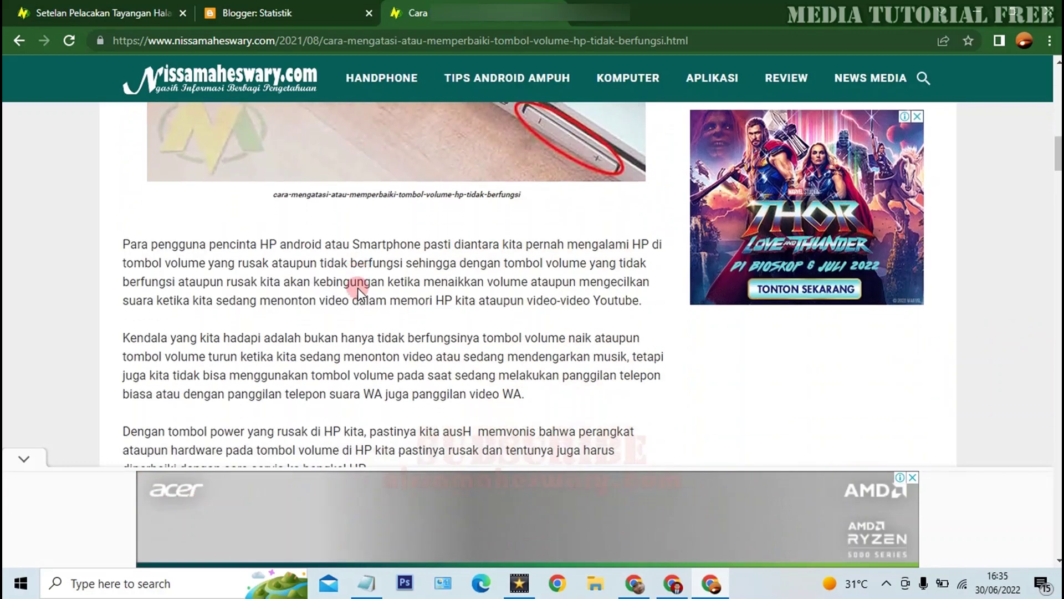